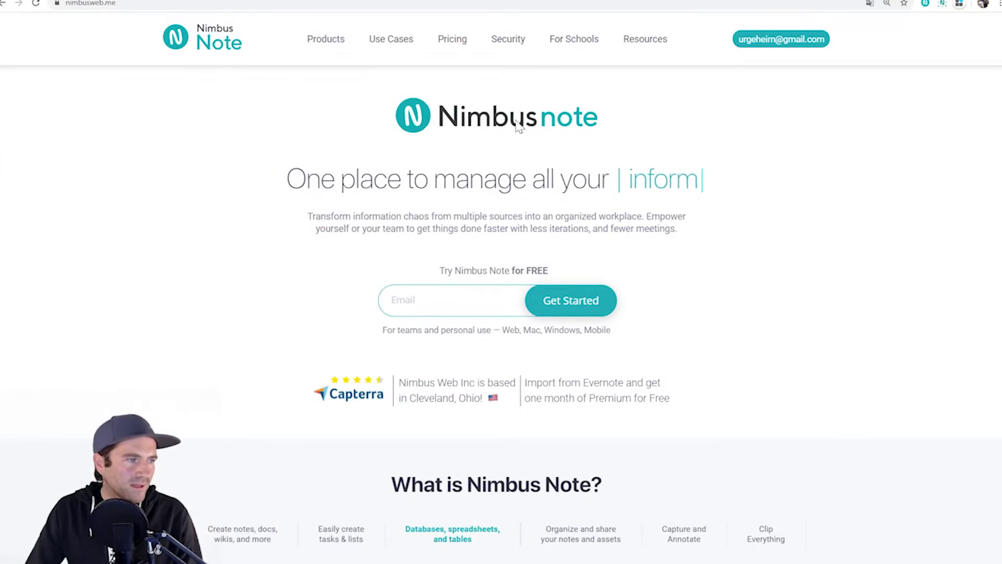
# Open the account's notes workspace and look through the Design Requests, Research and Design Ideas folders
pyautogui.click(787, 40)
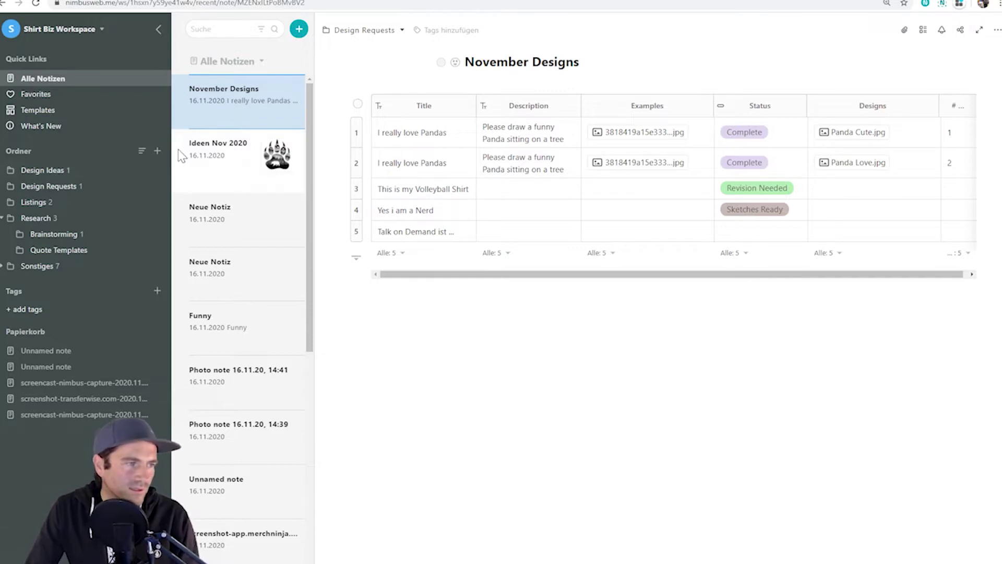
pyautogui.click(41, 185)
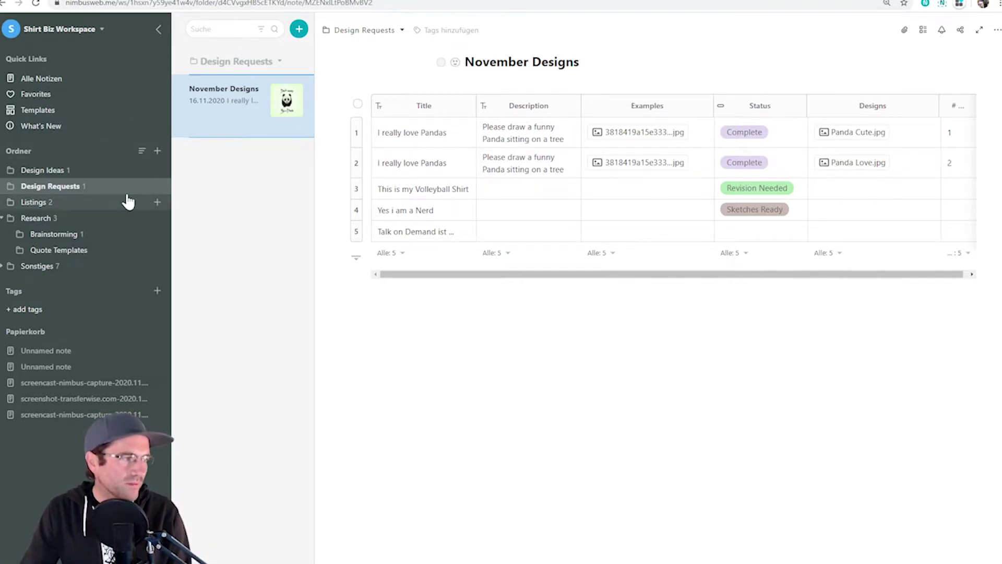
pyautogui.click(28, 221)
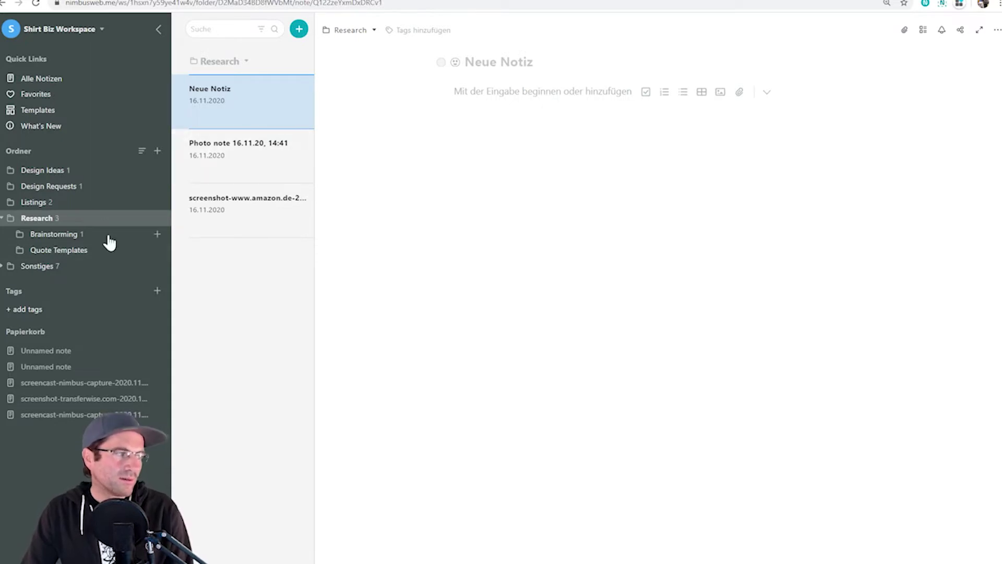
pyautogui.click(53, 172)
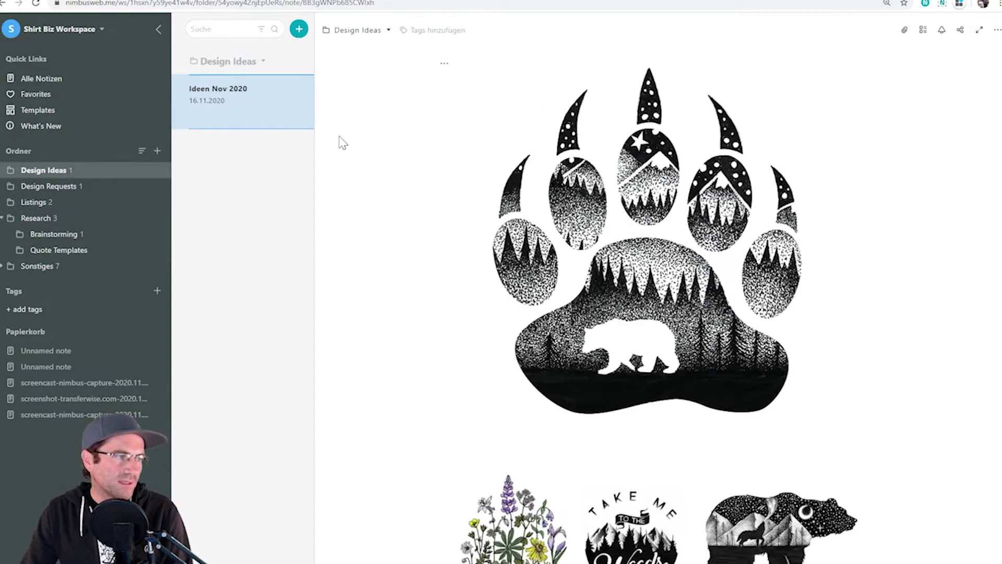
# In the November Designs note under Design Requests, add checklist items "Liste 1" and "Liste 2" below the table and tick both
pyautogui.click(22, 190)
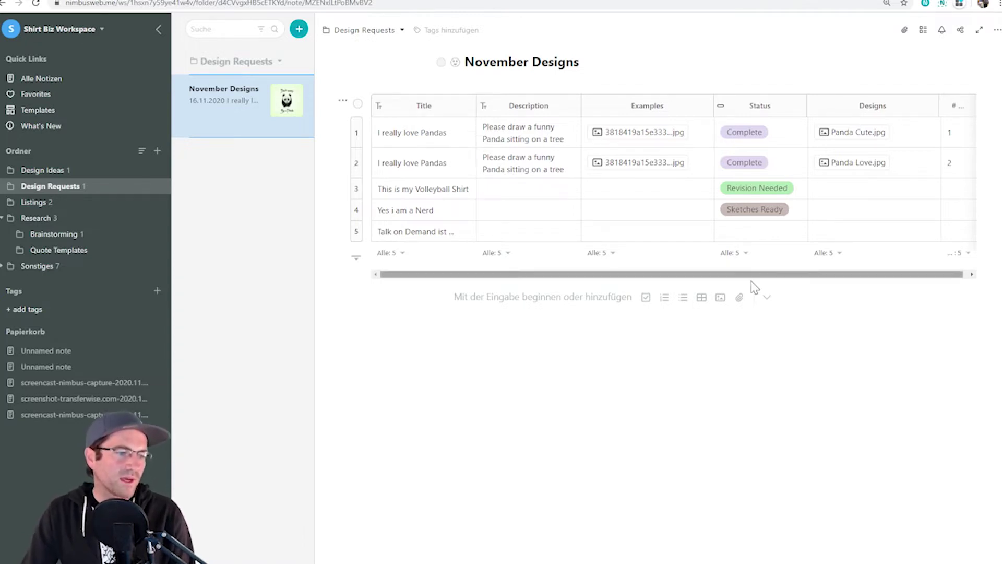
pyautogui.click(646, 297)
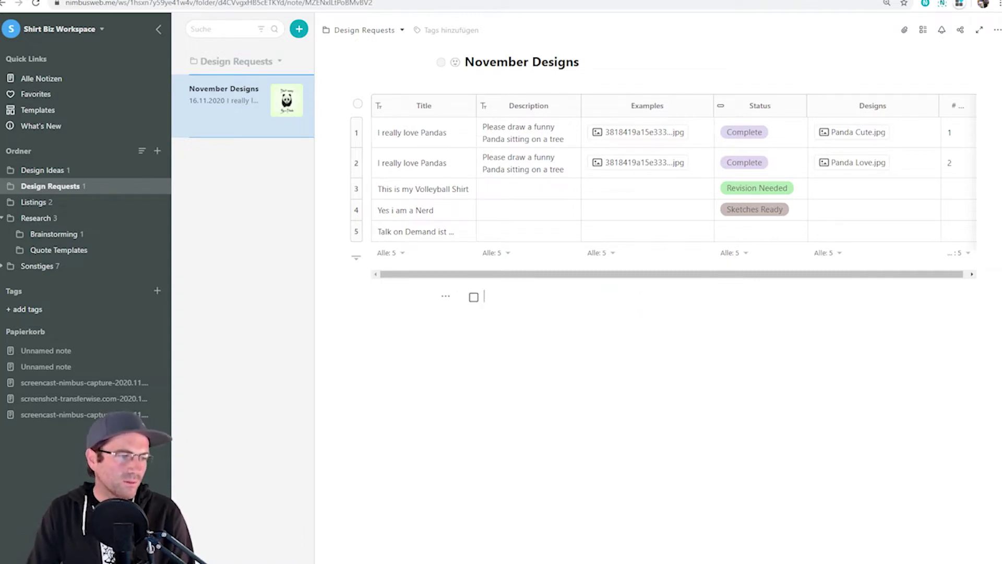
pyautogui.write('Liste 1')
pyautogui.press('Return')
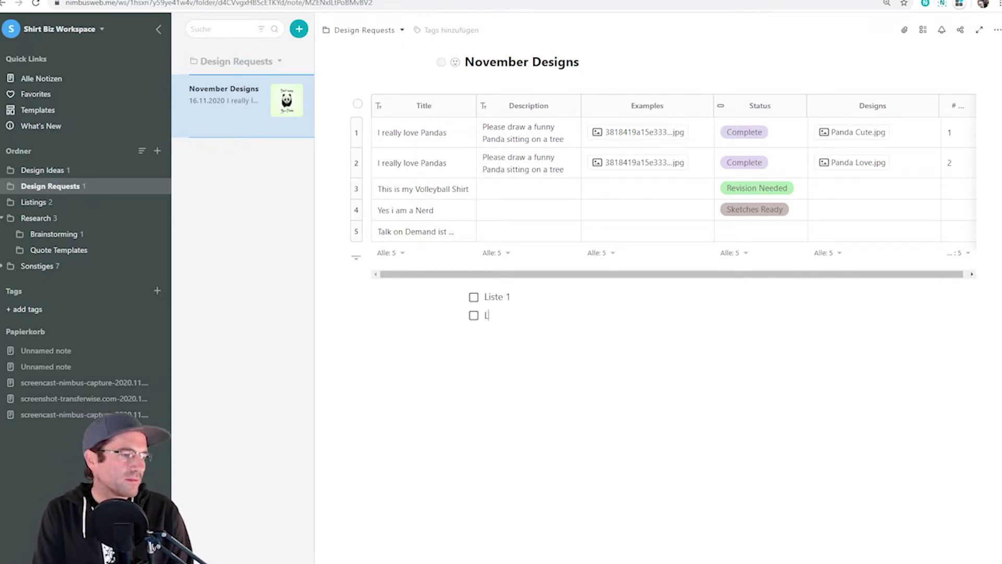
pyautogui.write('Liste 2')
pyautogui.press('Return')
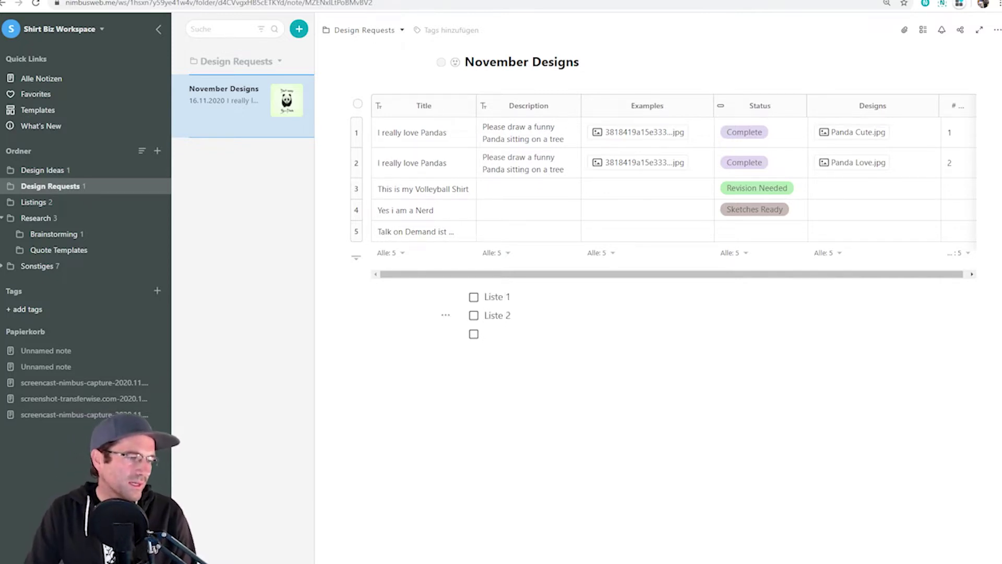
pyautogui.click(474, 297)
pyautogui.click(474, 316)
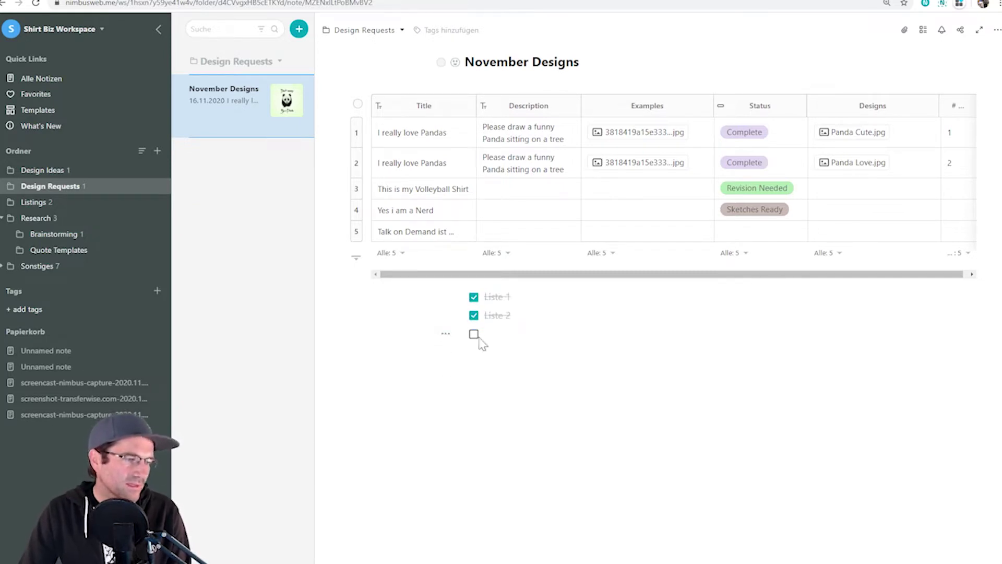
# End the checklist and add the plain text line "Hallo das ist ein Test" below it
pyautogui.press('Return')
pyautogui.write('Hallo das ist ein Test')
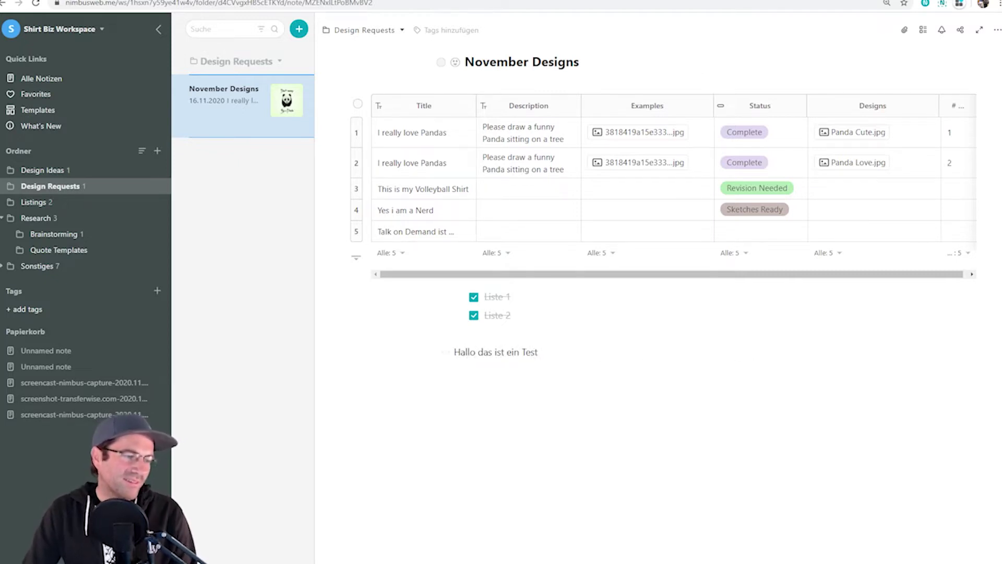
pyautogui.press('Return')
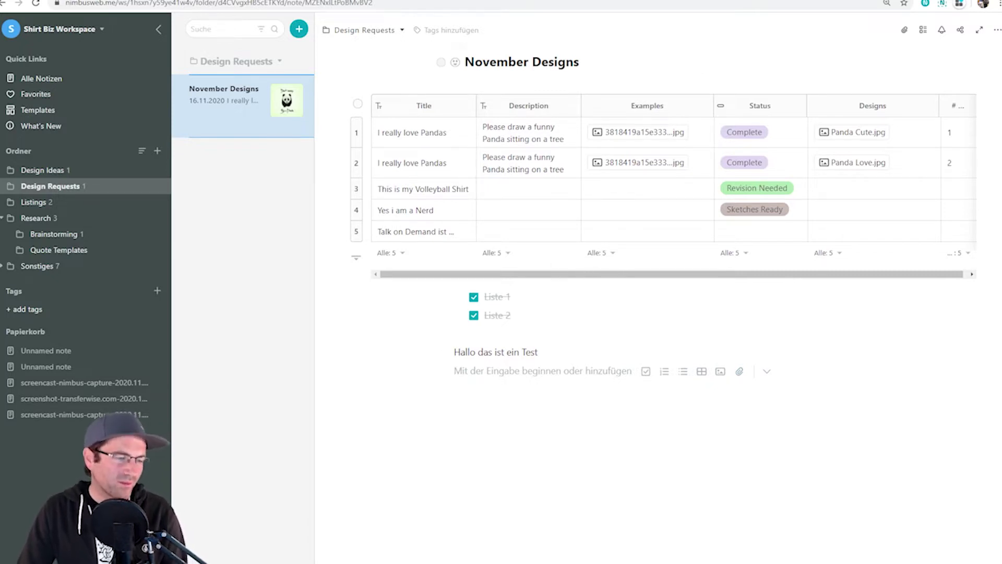
pyautogui.press('Return')
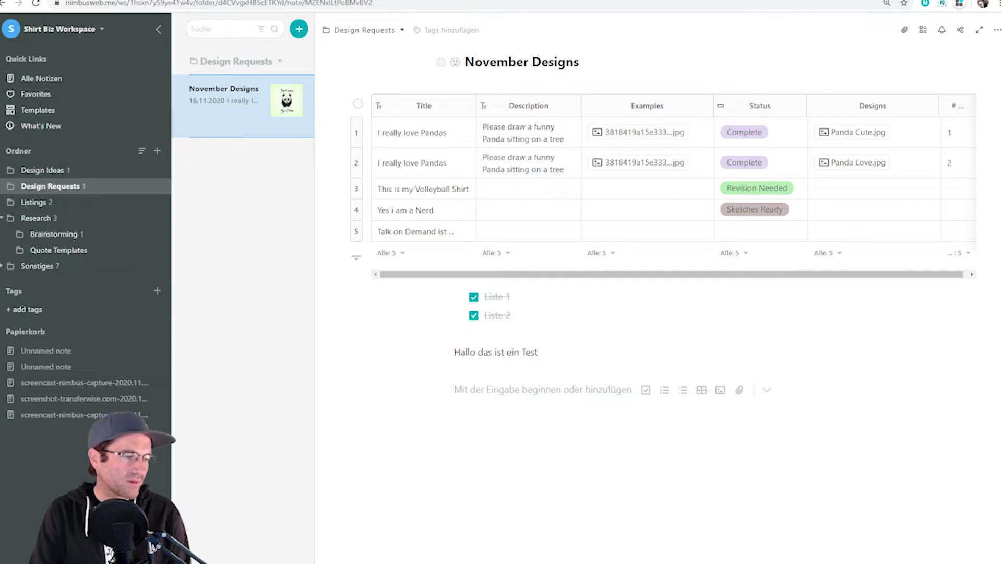
pyautogui.write('https://www.youtube.com/watch?v=hQhQPilf2zI&t')
pyautogui.click(700, 432)
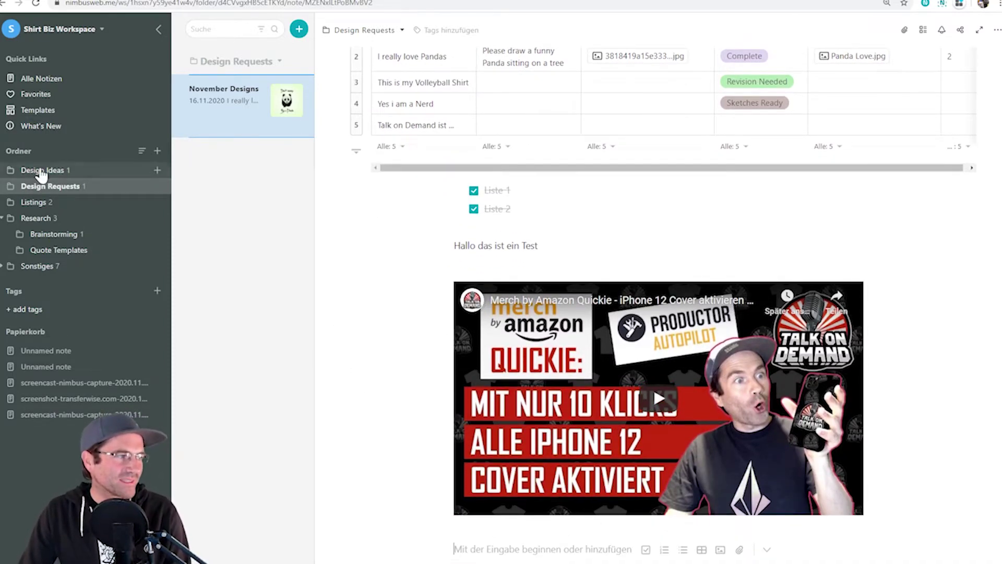
pyautogui.click(219, 130)
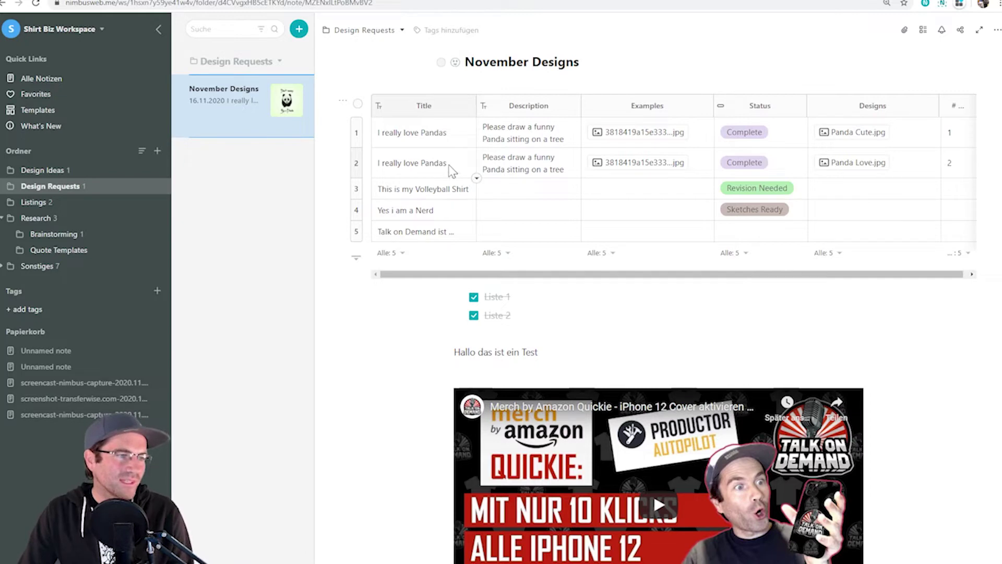
# Delete the embedded video and shorten the text line to "Hallo das ist ein st"
pyautogui.click(521, 369)
pyautogui.press('BackSpace')
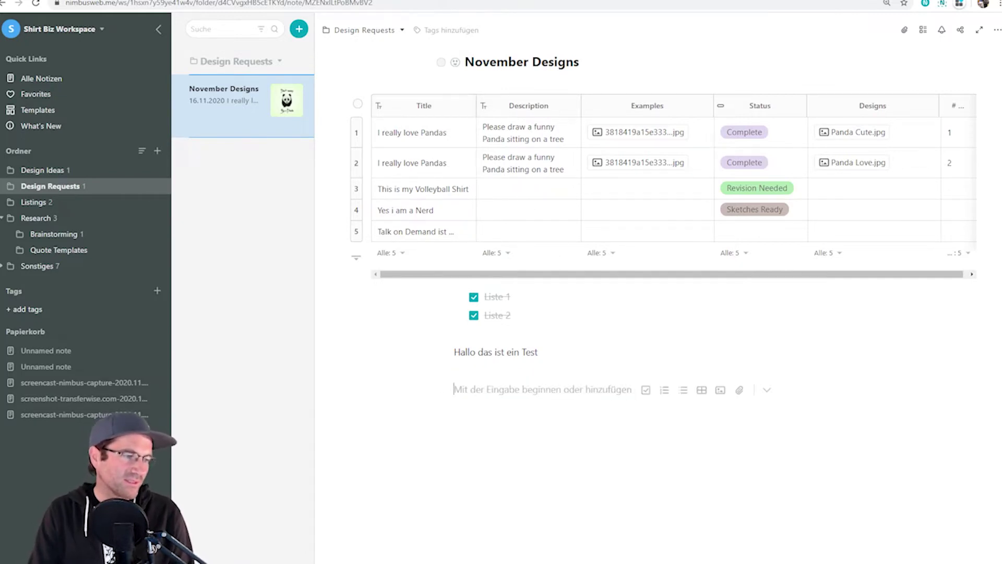
pyautogui.moveTo(521, 352); pyautogui.dragTo(529, 352)
pyautogui.press('BackSpace')
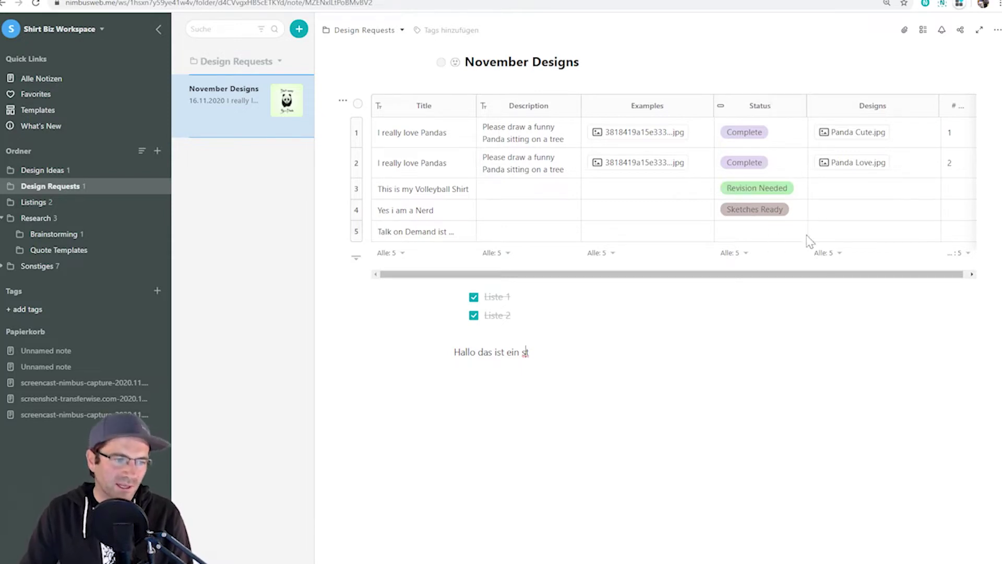
# Set the status of the "Yes i am a Nerd" row in the design table to Revision Needed
pyautogui.click(799, 214)
pyautogui.click(799, 211)
pyautogui.scroll(-2, 820, 258)
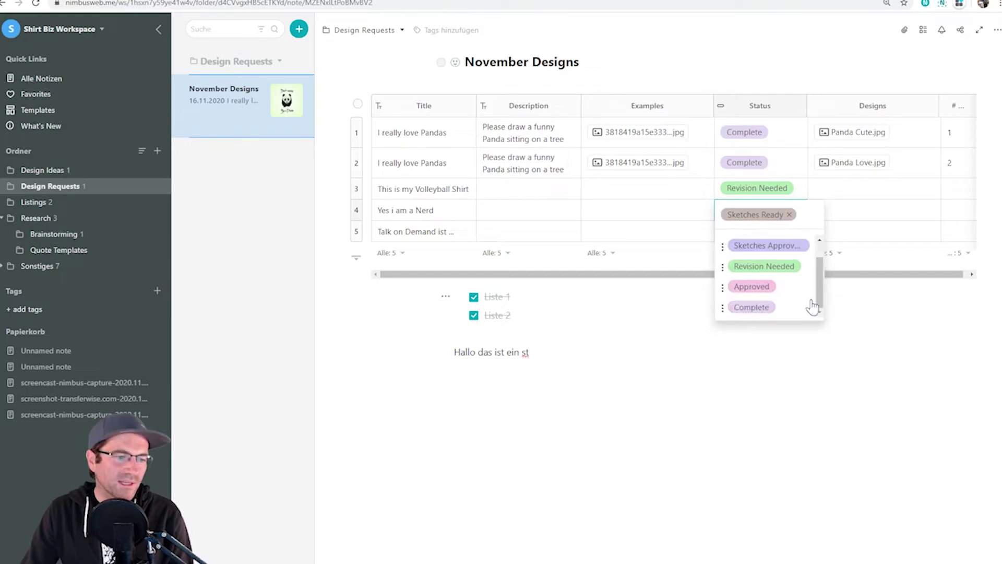
pyautogui.click(738, 265)
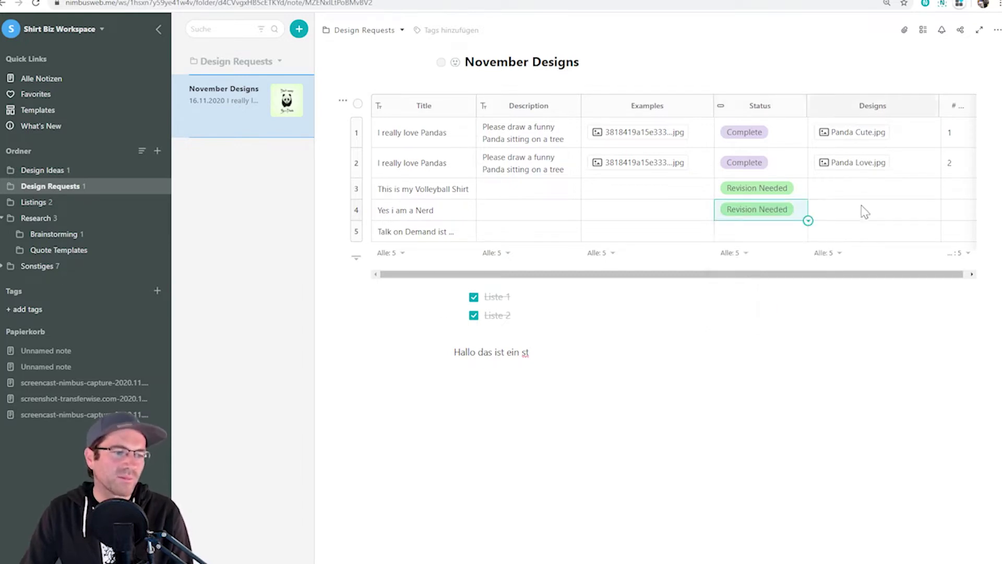
pyautogui.click(507, 218)
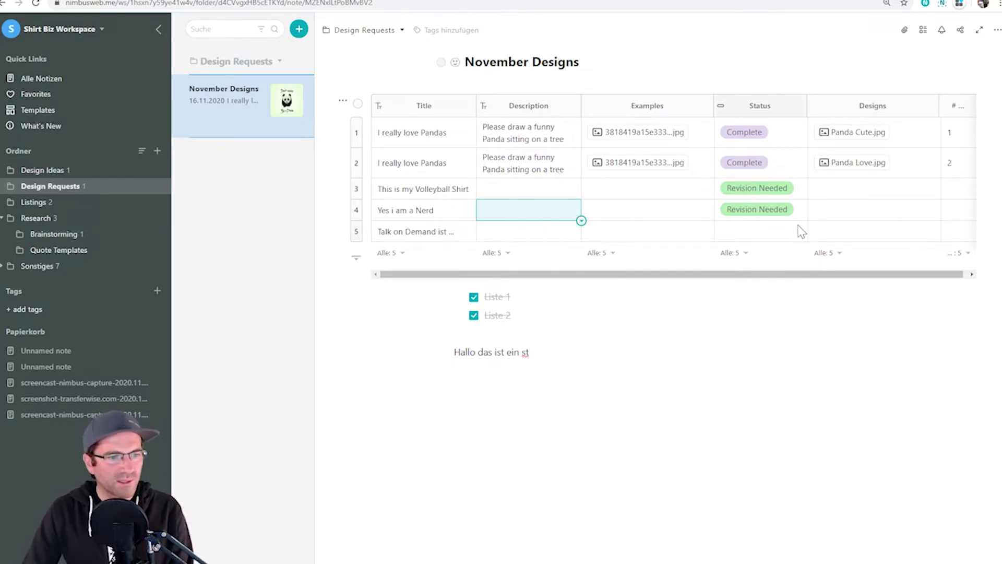
pyautogui.moveTo(751, 277); pyautogui.dragTo(862, 269)
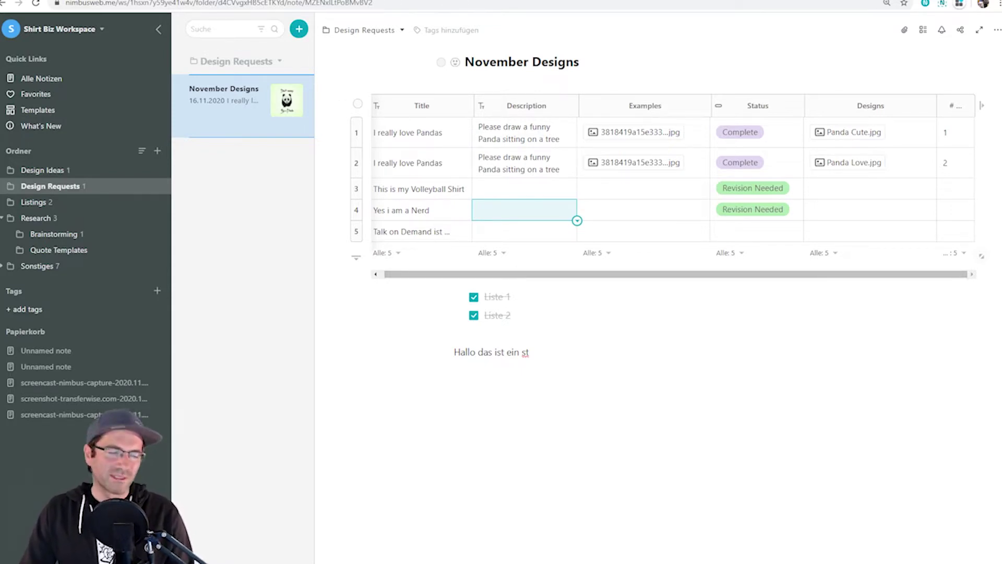
pyautogui.moveTo(783, 275); pyautogui.dragTo(691, 278)
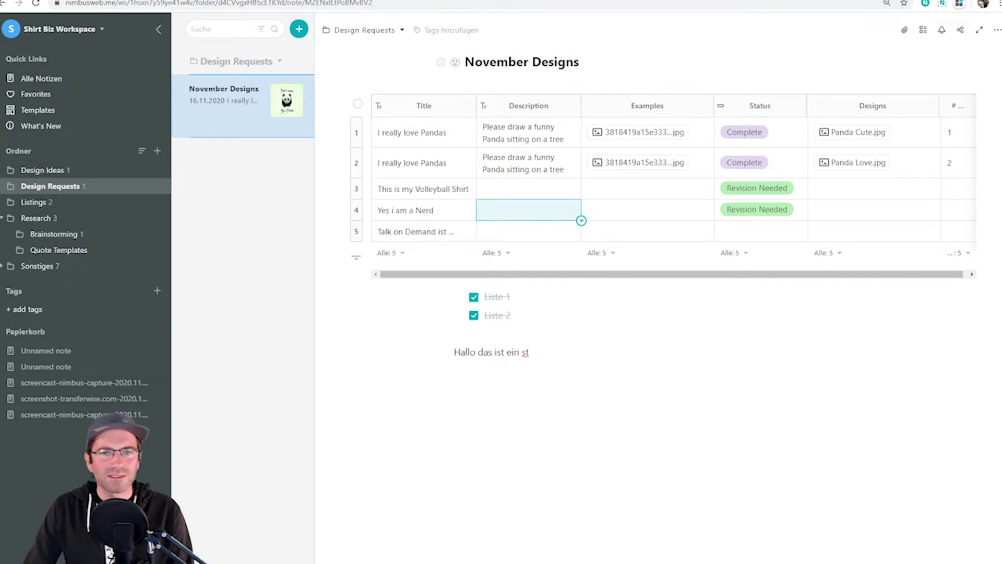
pyautogui.click(399, 338)
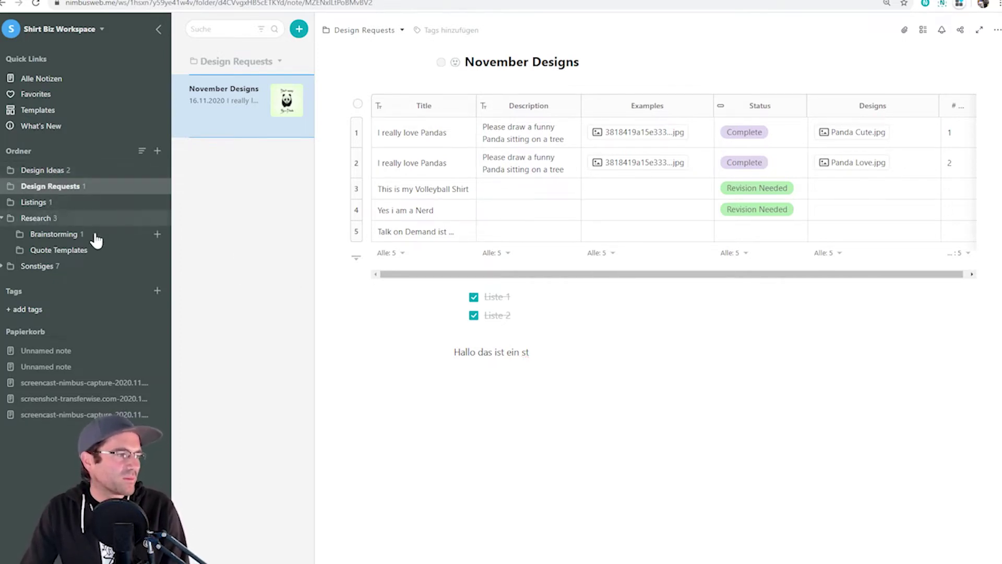
# Move the merchninja screenshot note from the Sonstiges folder into the Research folder
pyautogui.click(33, 267)
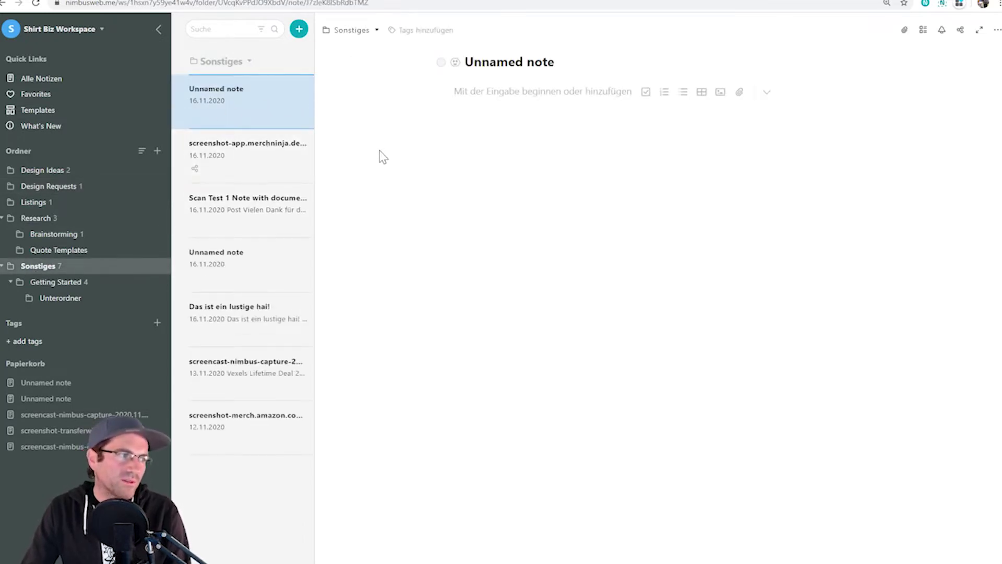
pyautogui.moveTo(224, 154); pyautogui.dragTo(19, 220)
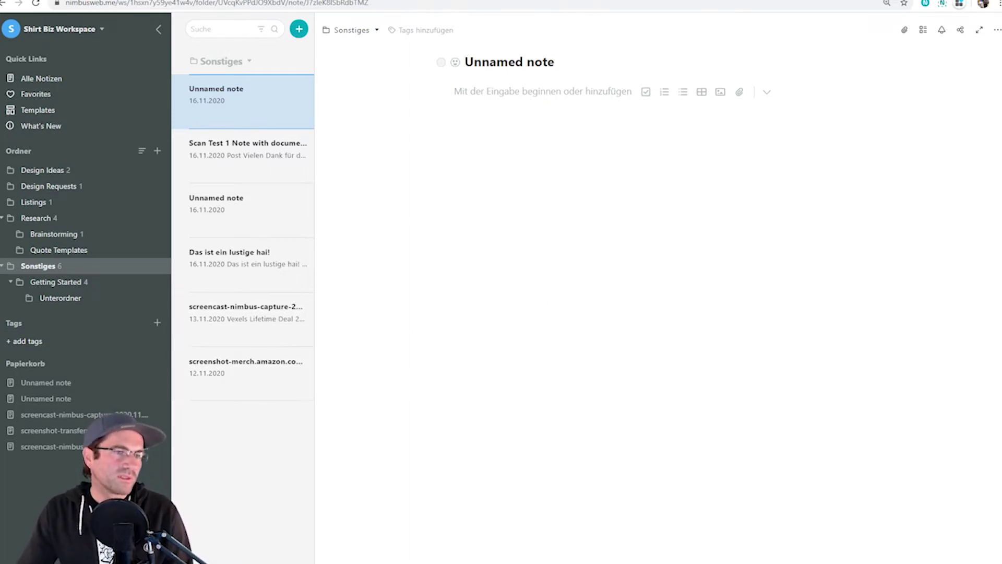
# Nest the Quote Templates folder under Brainstorming and collapse the Brainstorming folder
pyautogui.moveTo(46, 250); pyautogui.dragTo(52, 234)
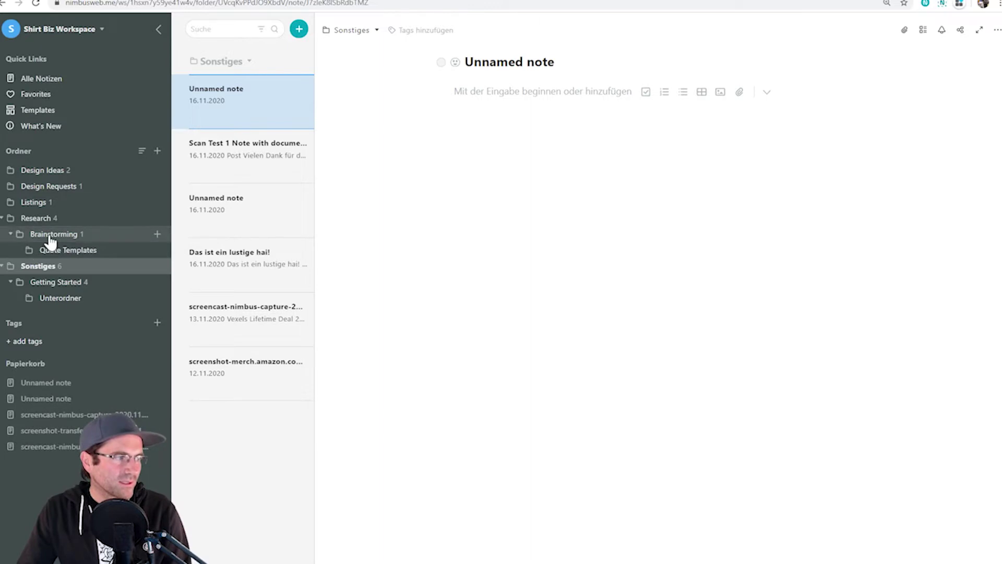
pyautogui.click(11, 233)
pyautogui.click(2, 218)
pyautogui.click(3, 219)
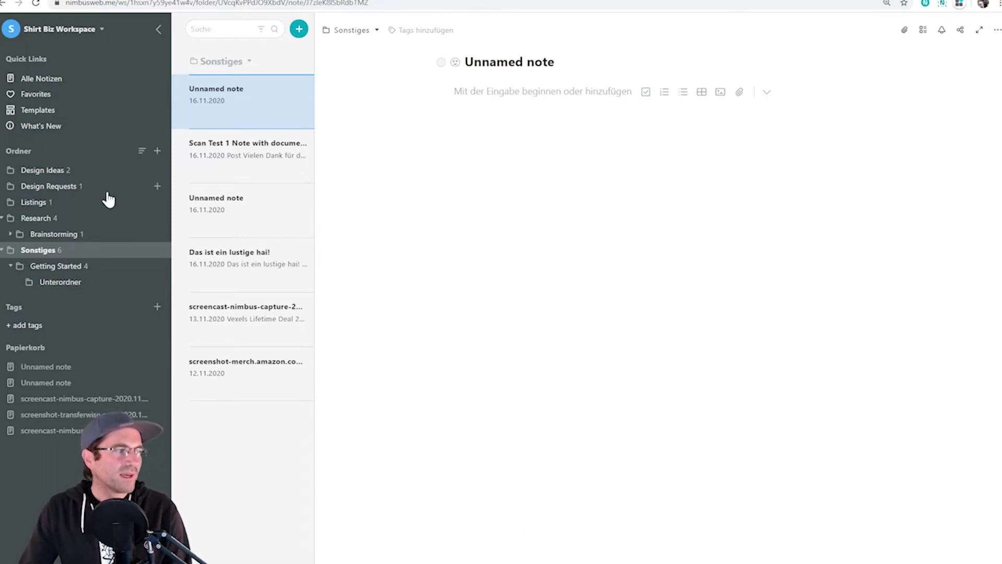
# Insert a table in the Brainstorming folder's new note and rename column A to "Nische"
pyautogui.click(48, 236)
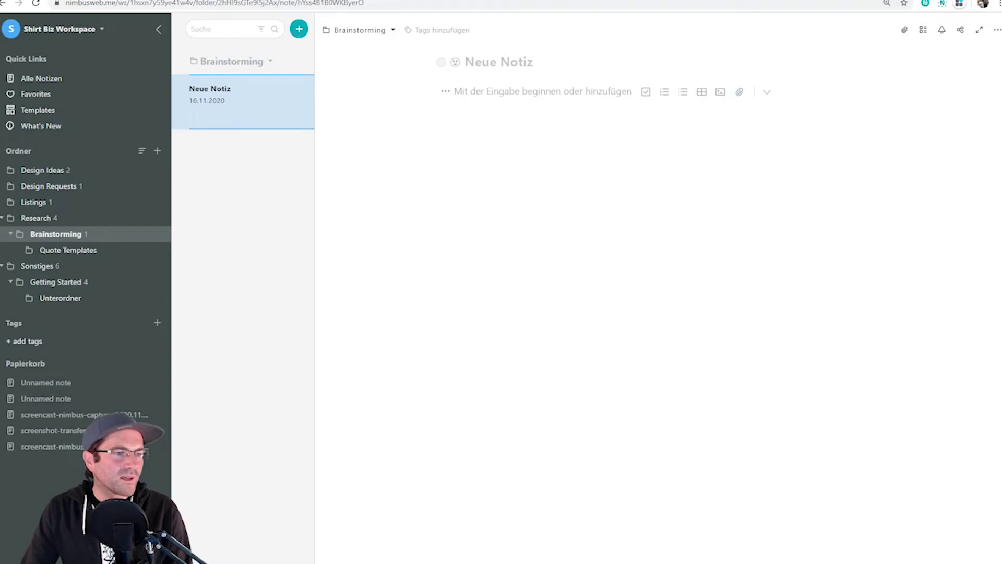
pyautogui.click(702, 92)
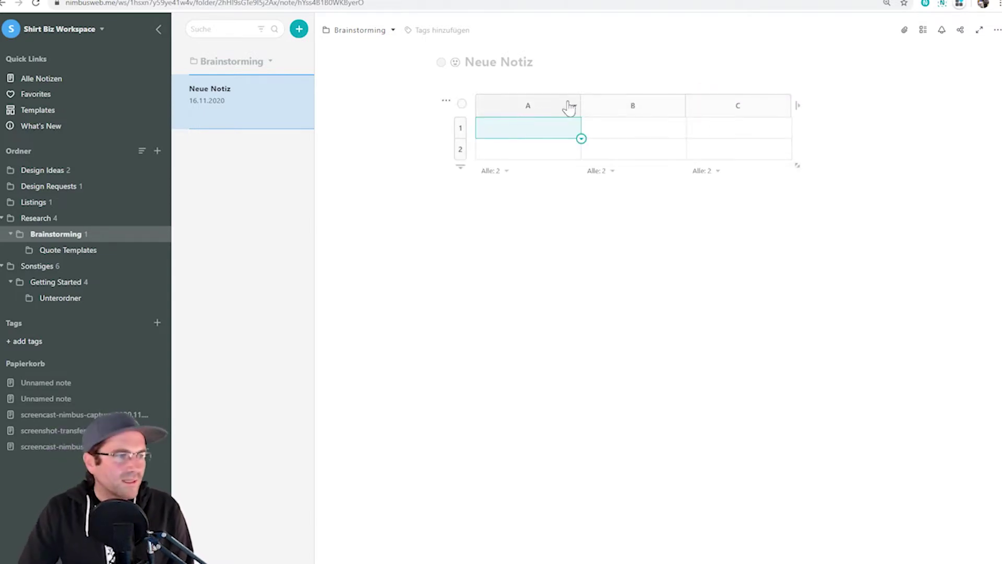
pyautogui.click(529, 109)
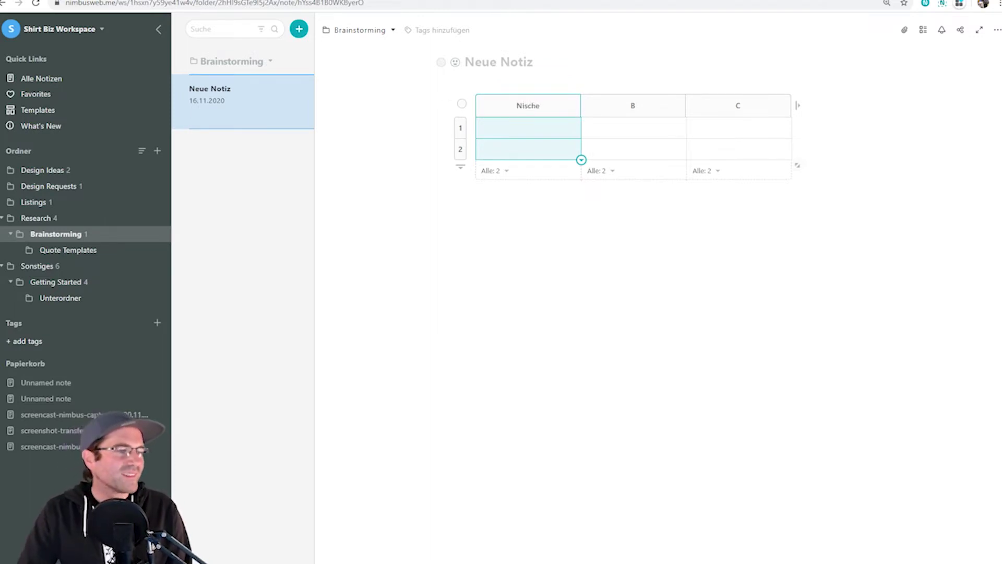
pyautogui.click(642, 133)
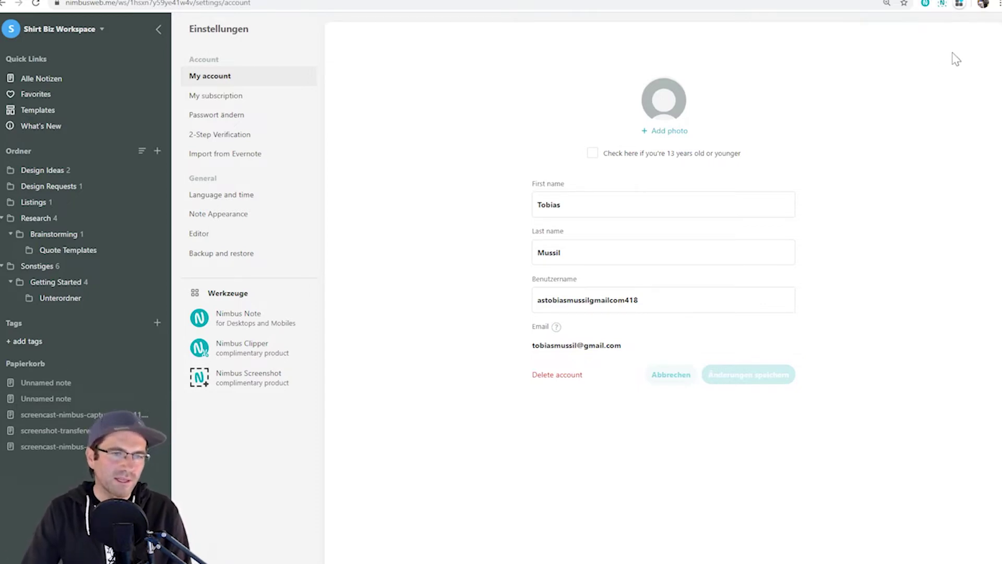
# Review the Nimbus Capture modes, including full-page capture, from the account settings page
pyautogui.click(942, 4)
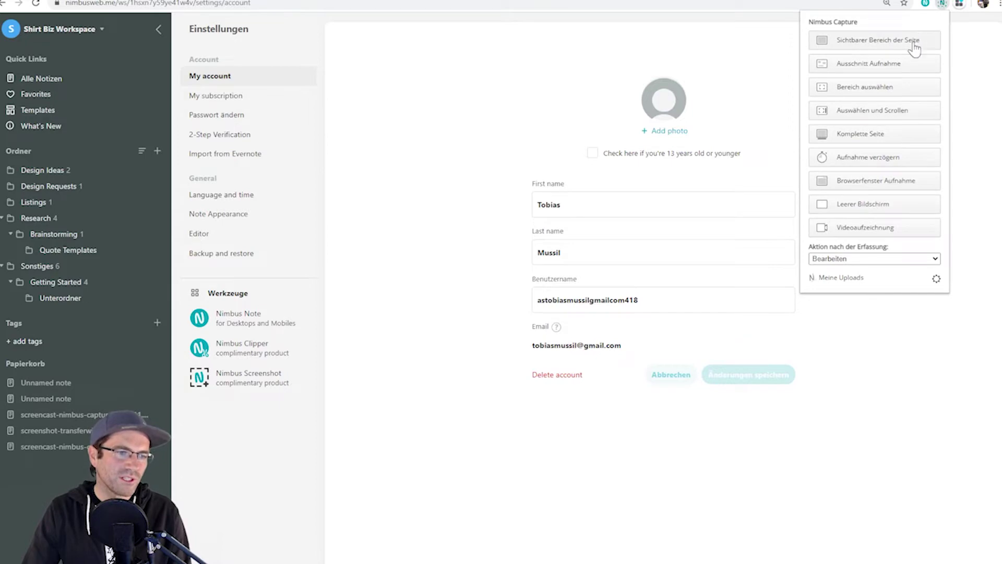
pyautogui.click(861, 134)
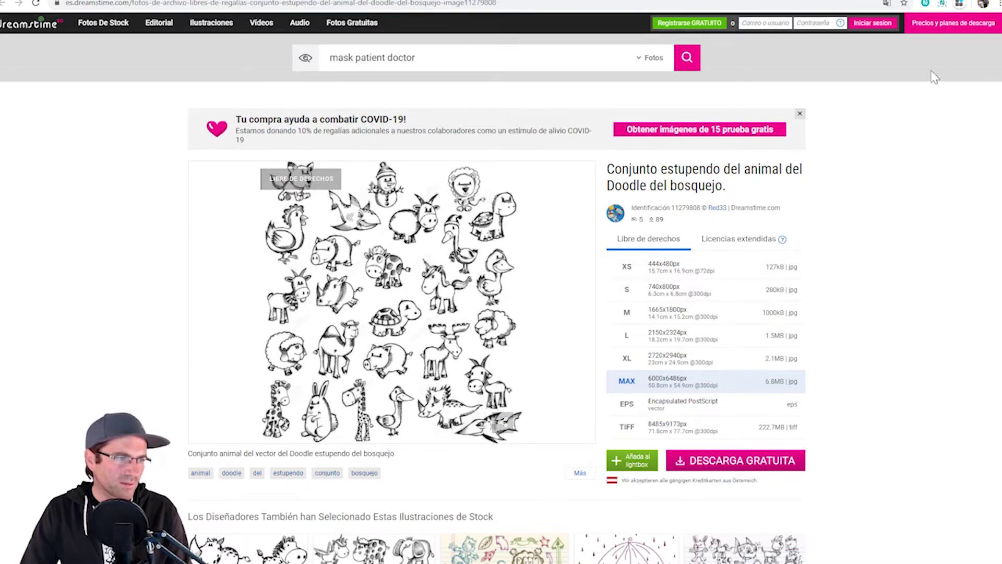
# Capture a selected area of about 398 x 316 px over the animal doodles on the Dreamstime page and open it for editing
pyautogui.click(942, 4)
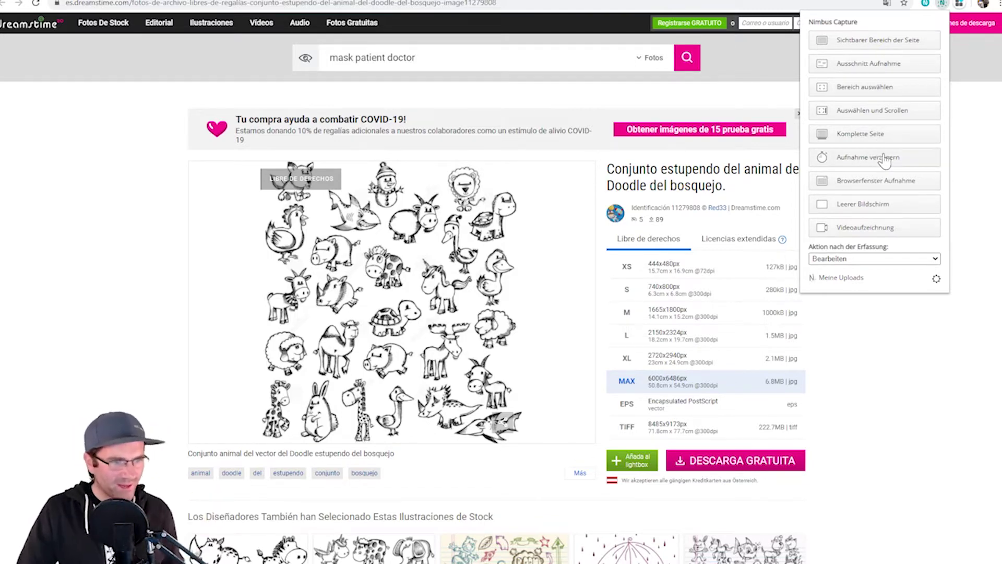
pyautogui.click(869, 92)
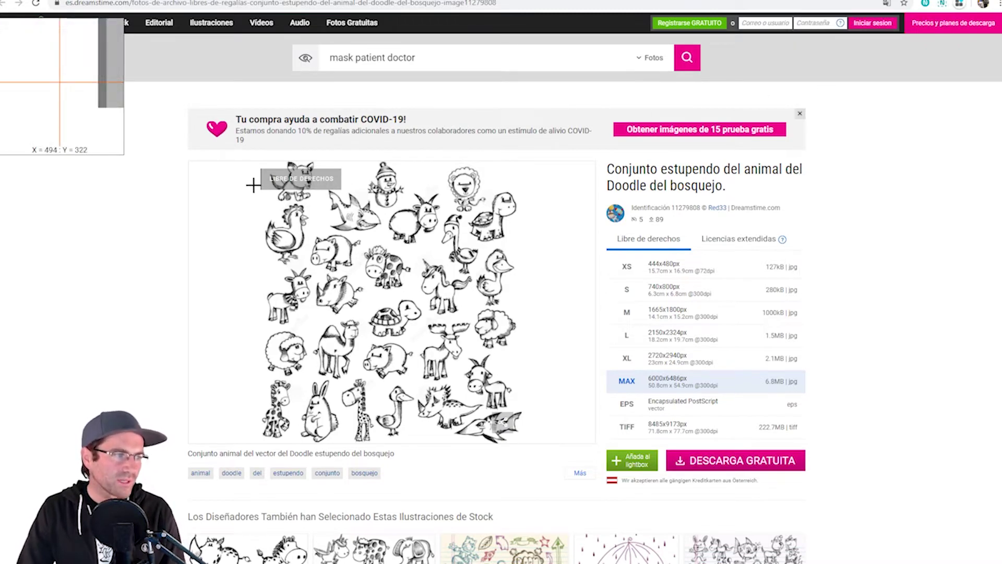
pyautogui.moveTo(187, 154); pyautogui.dragTo(586, 466)
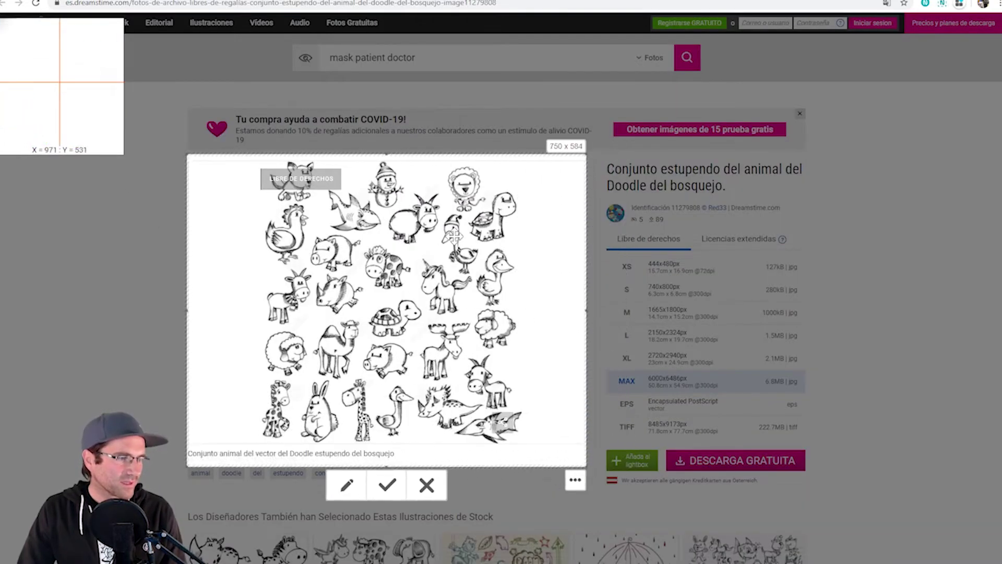
pyautogui.click(576, 480)
pyautogui.click(575, 480)
pyautogui.moveTo(585, 466); pyautogui.dragTo(492, 356)
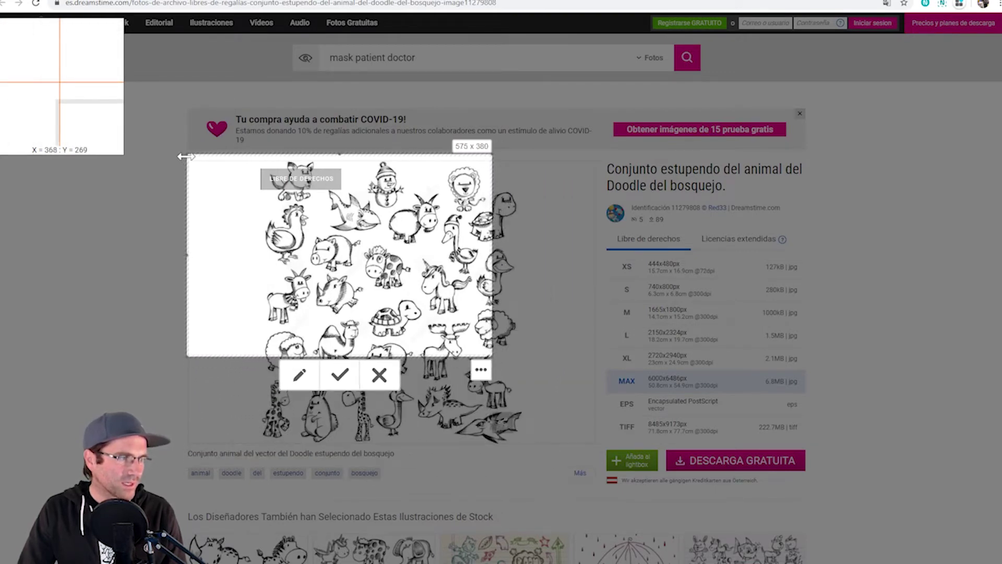
pyautogui.moveTo(193, 156); pyautogui.dragTo(276, 186)
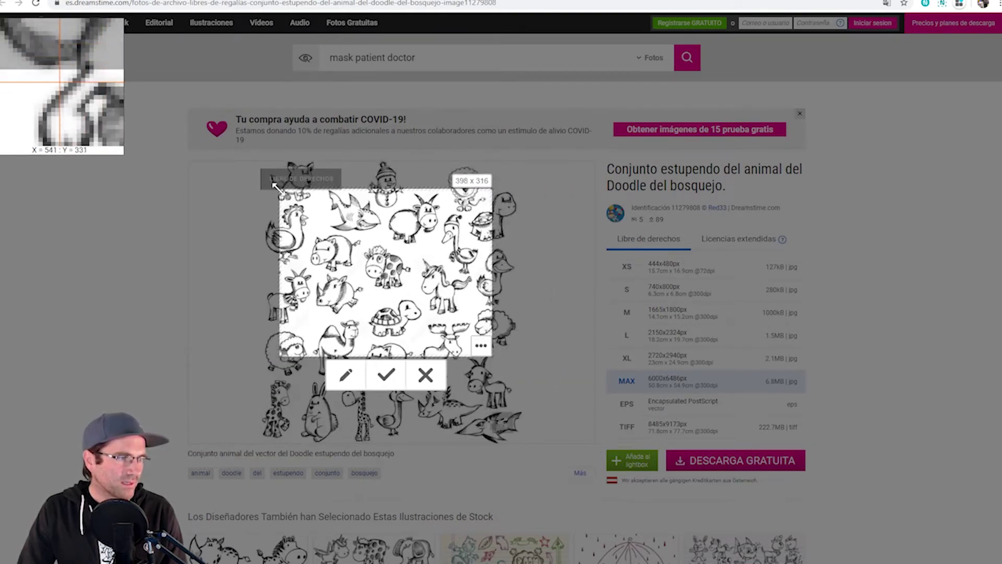
pyautogui.click(345, 373)
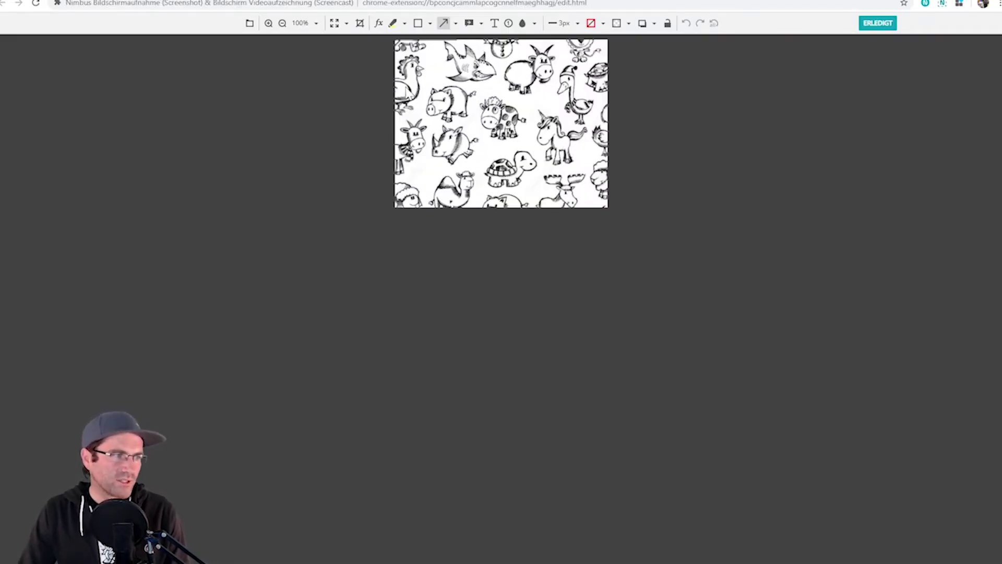
# Draw a red rectangle around the cow and a red arrow pointing down at the unicorn in the screenshot
pyautogui.click(418, 24)
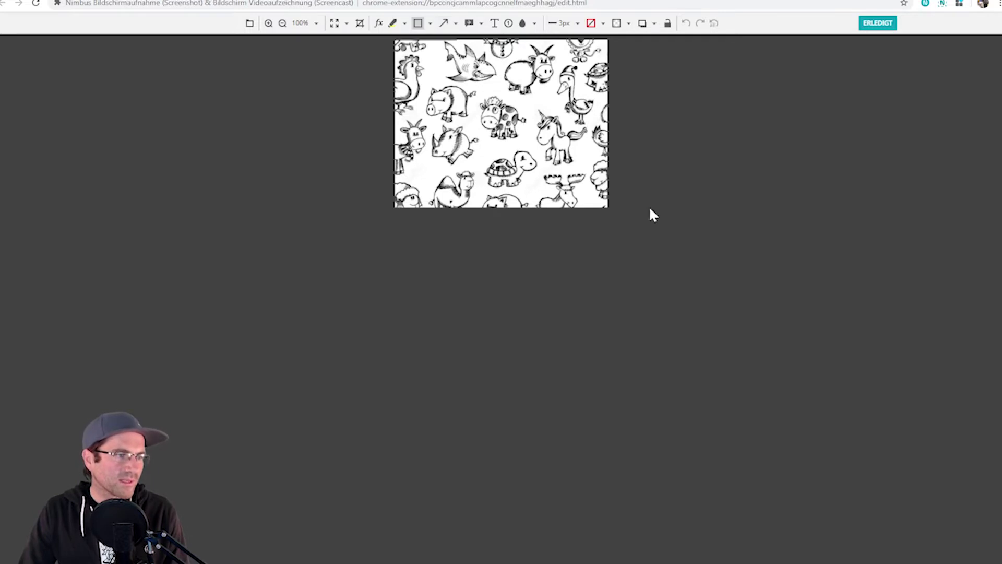
pyautogui.moveTo(475, 92); pyautogui.dragTo(528, 147)
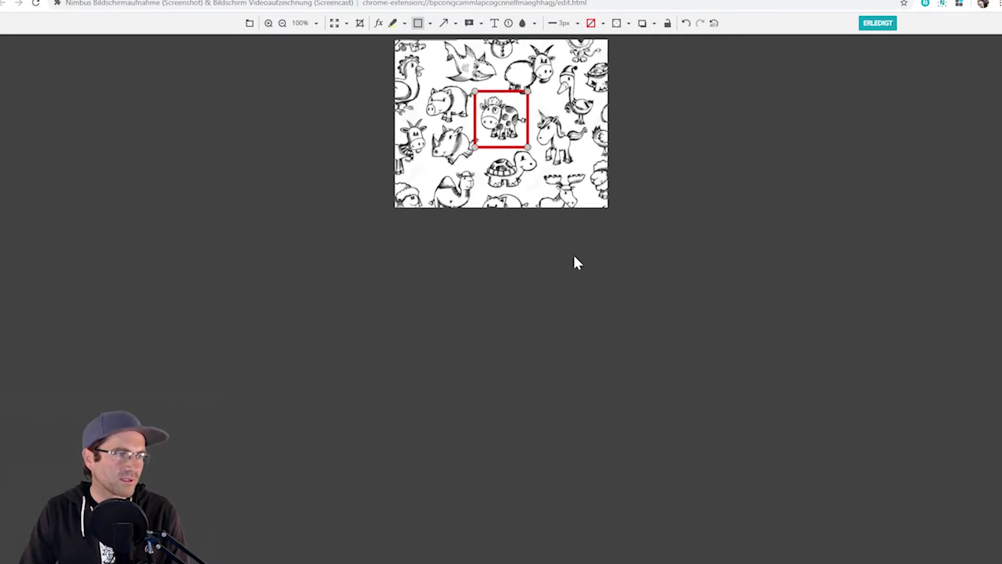
pyautogui.click(442, 26)
pyautogui.moveTo(556, 75)
pyautogui.mouseDown()
pyautogui.moveTo(544, 130)
pyautogui.moveTo(546, 112)
pyautogui.mouseUp()
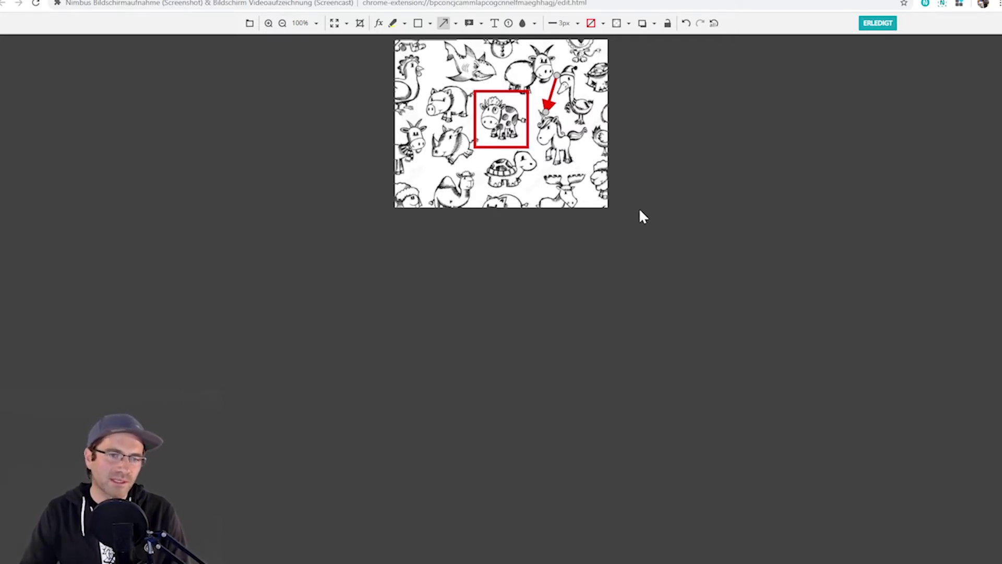
pyautogui.click(568, 175)
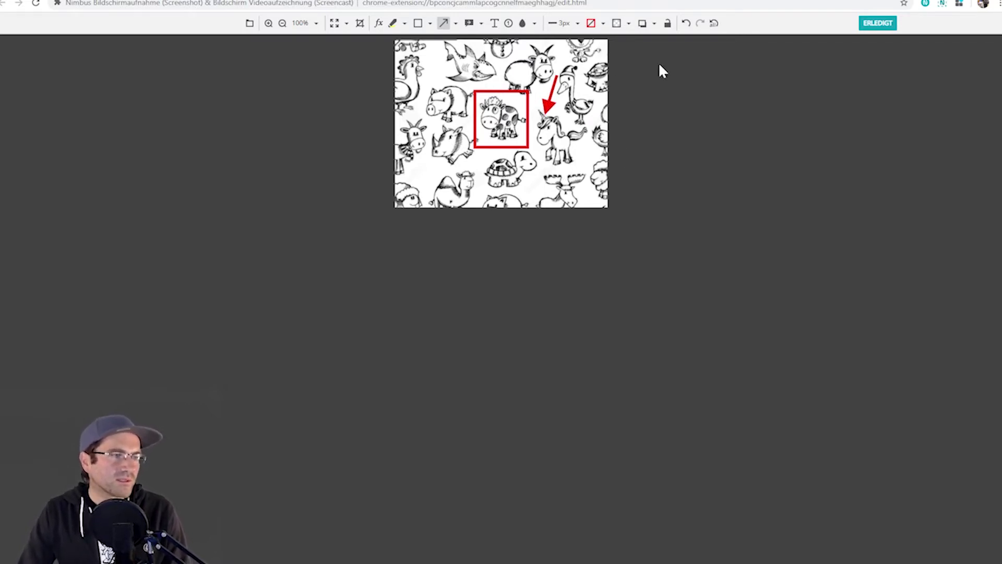
# Add the text "Hallo!" to the screenshot and position it directly below the cow's red rectangle
pyautogui.click(494, 24)
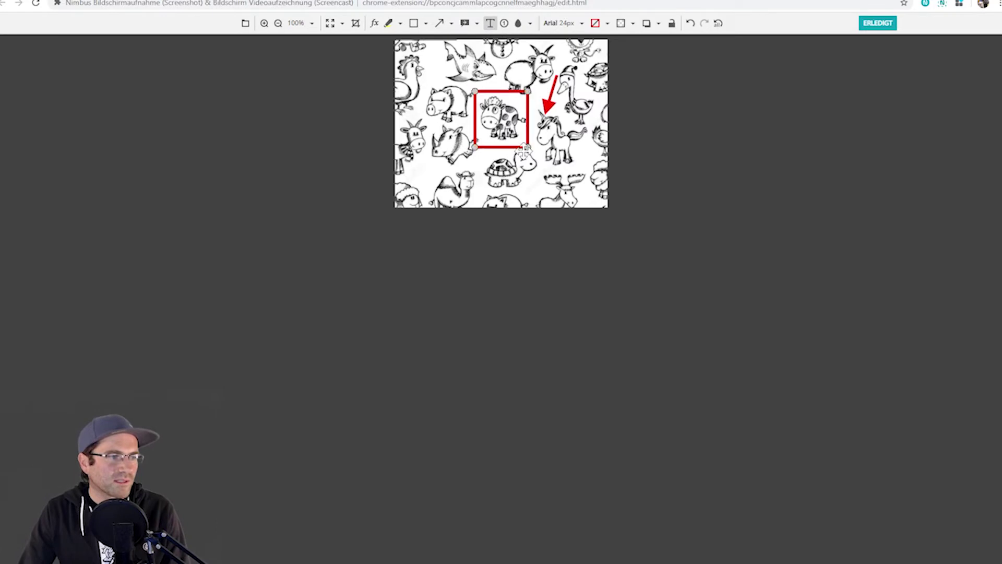
pyautogui.click(512, 171)
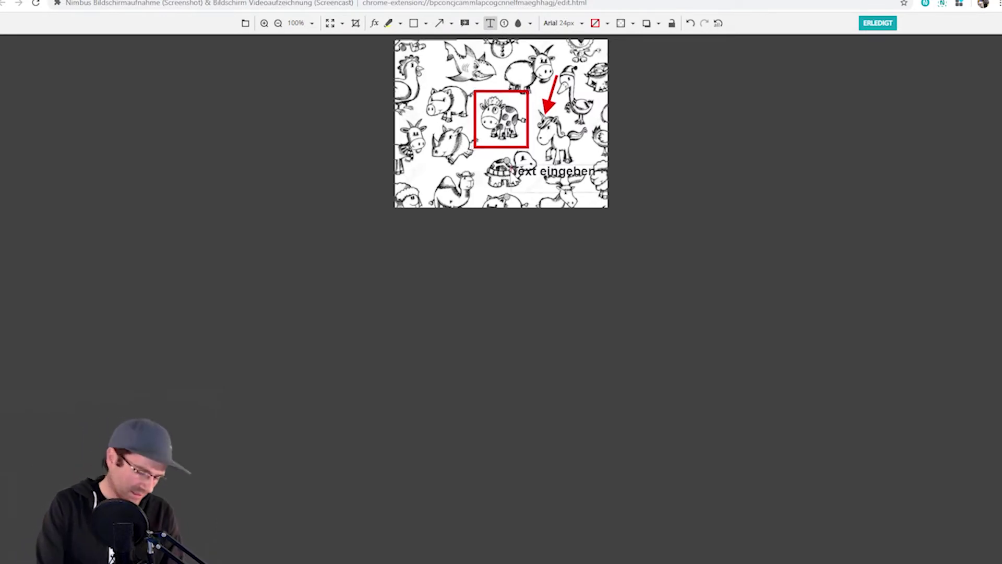
pyautogui.write('Hallo!')
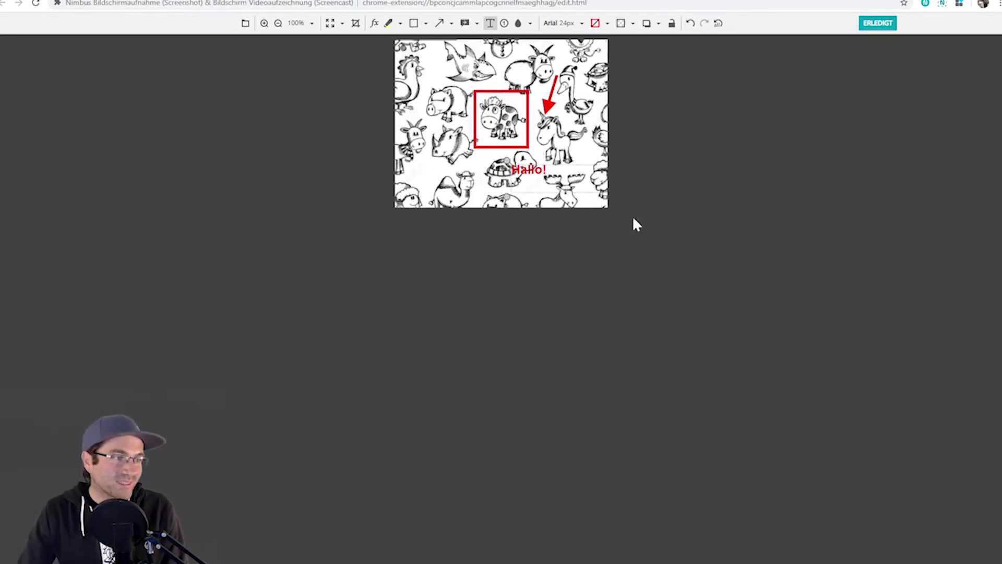
pyautogui.moveTo(528, 173); pyautogui.dragTo(488, 157)
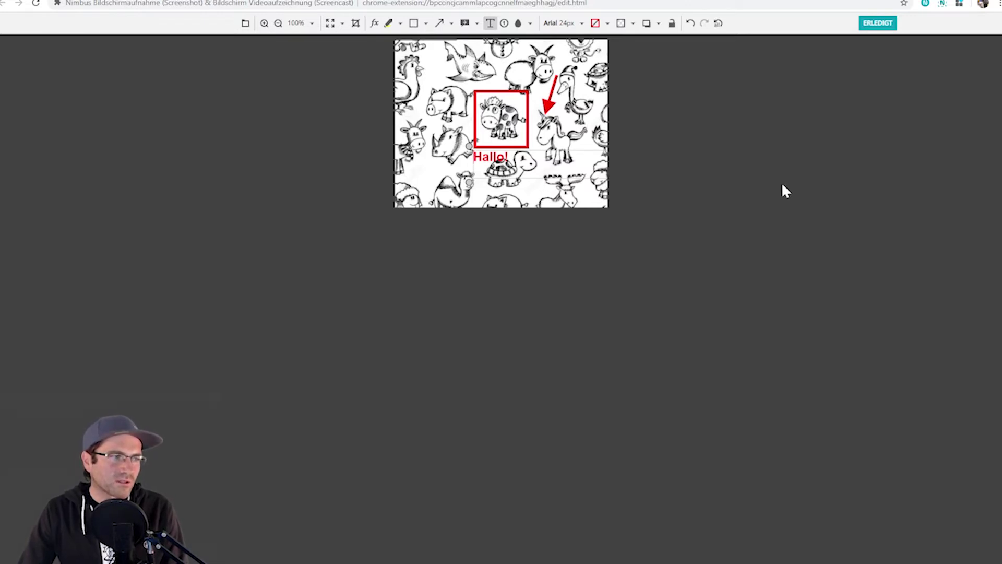
# Finish editing, send the screenshot as a non-private note to the Design Ideas folder, and copy its share link
pyautogui.click(878, 27)
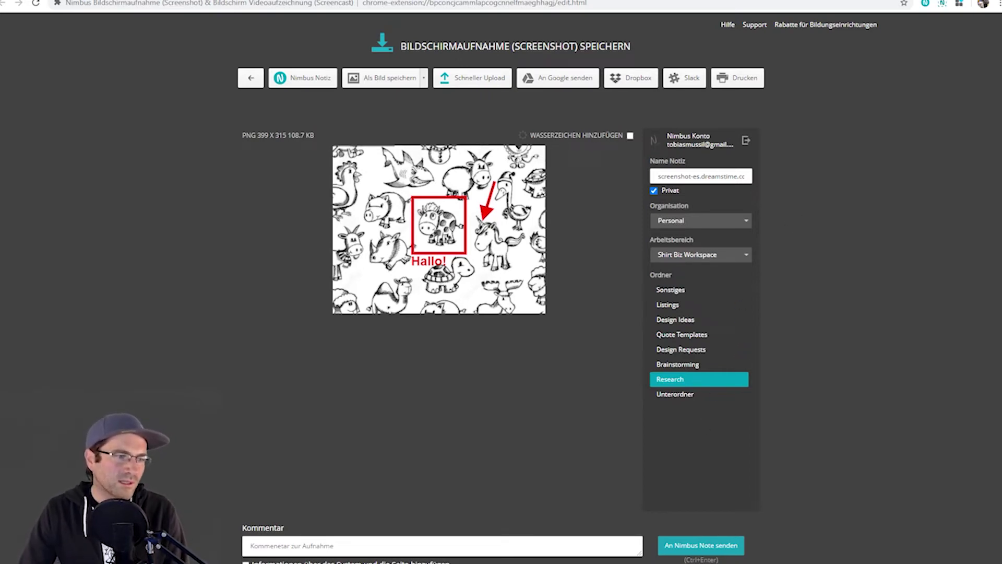
pyautogui.click(654, 190)
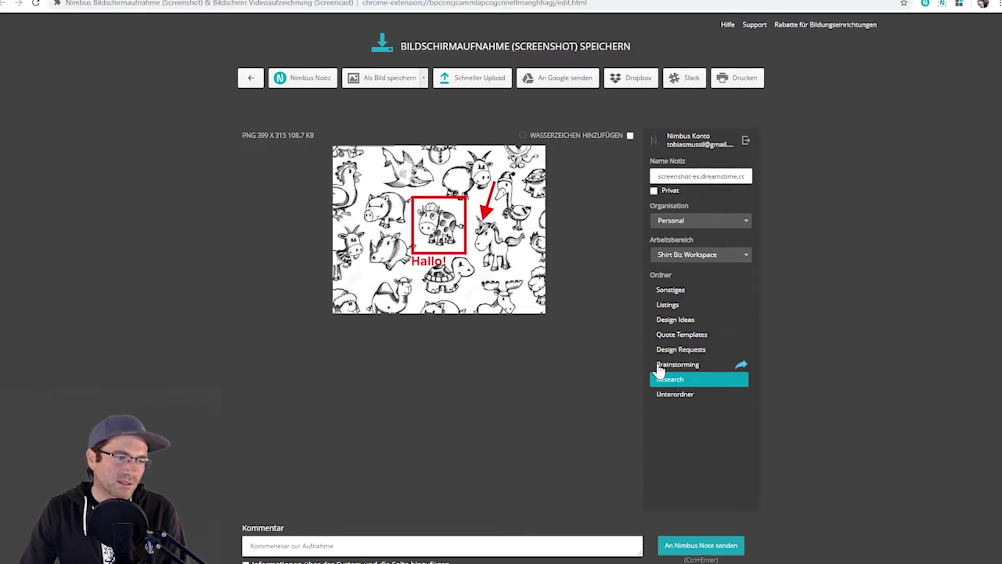
pyautogui.click(668, 323)
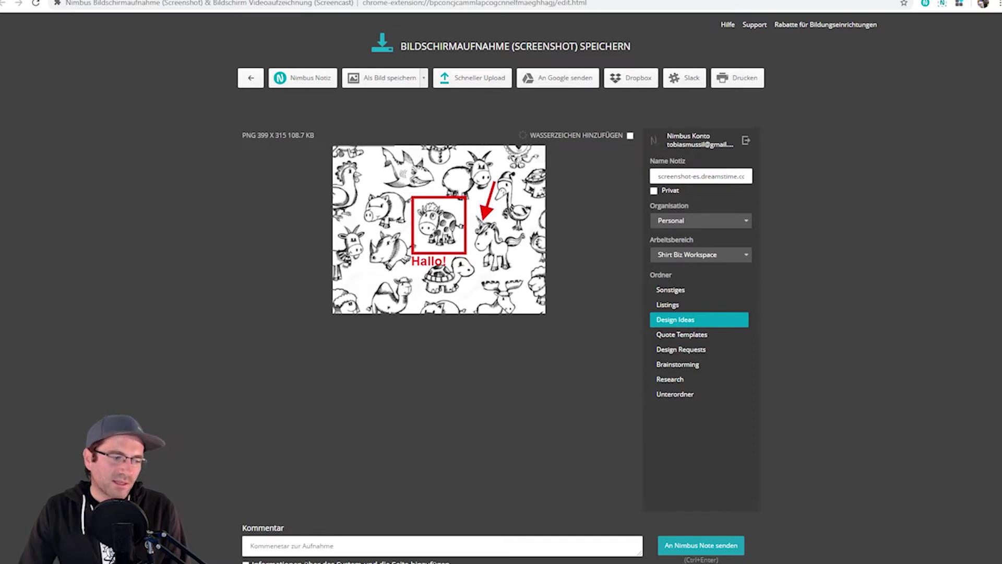
pyautogui.moveTo(739, 322)
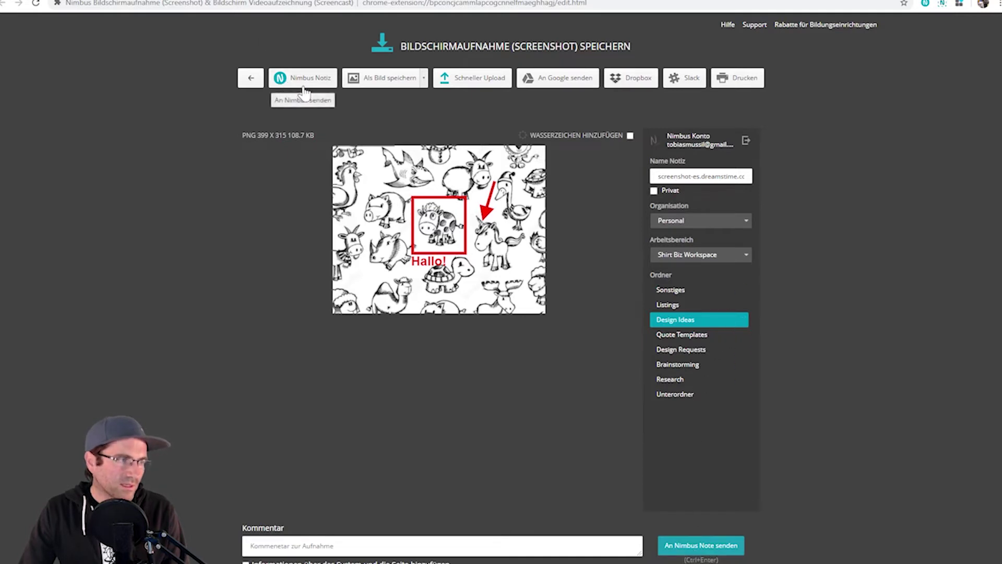
pyautogui.click(739, 322)
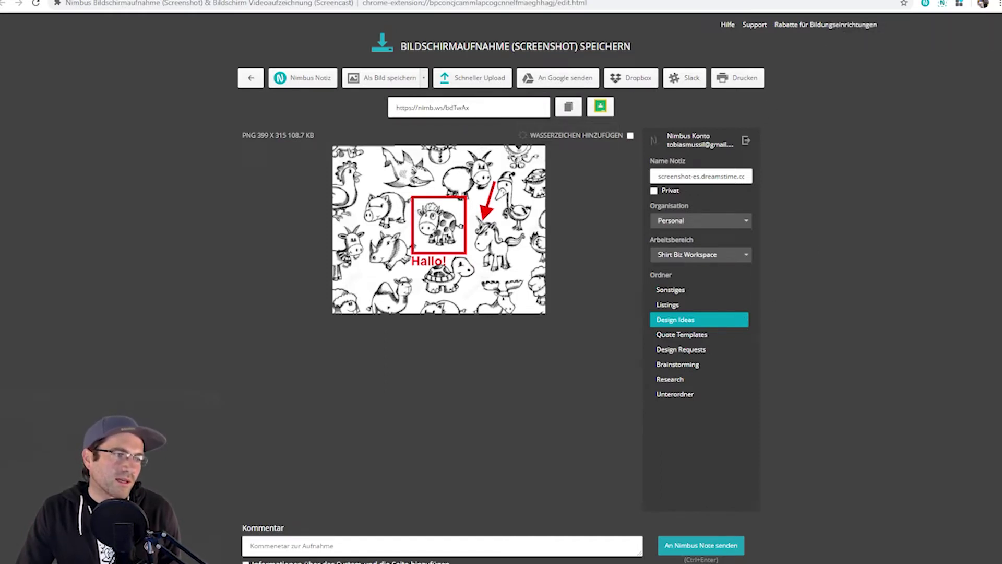
pyautogui.click(570, 109)
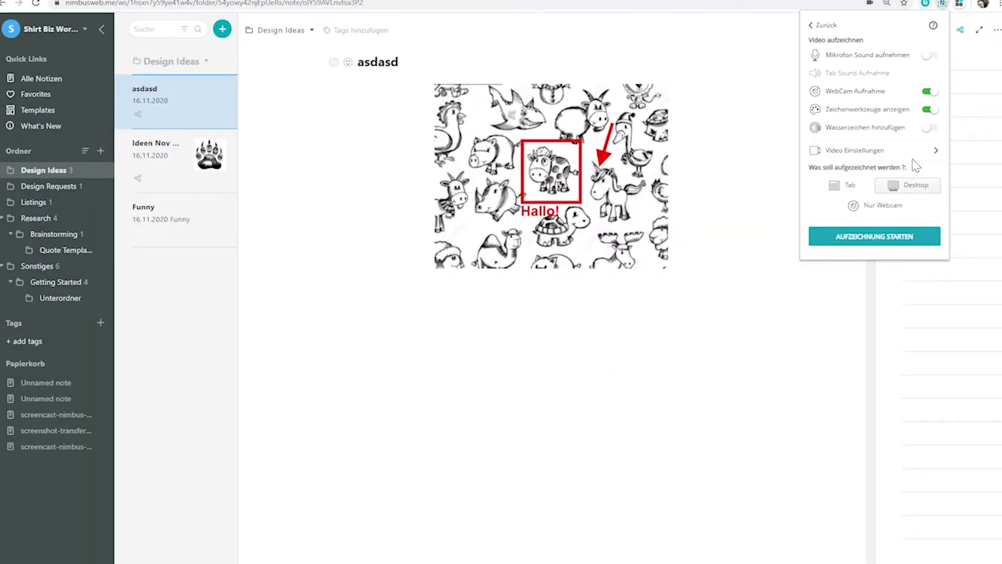
# Start a desktop video recording with webcam and drawing tools enabled, and move the webcam overlay to the lower-right corner of the page
pyautogui.click(865, 239)
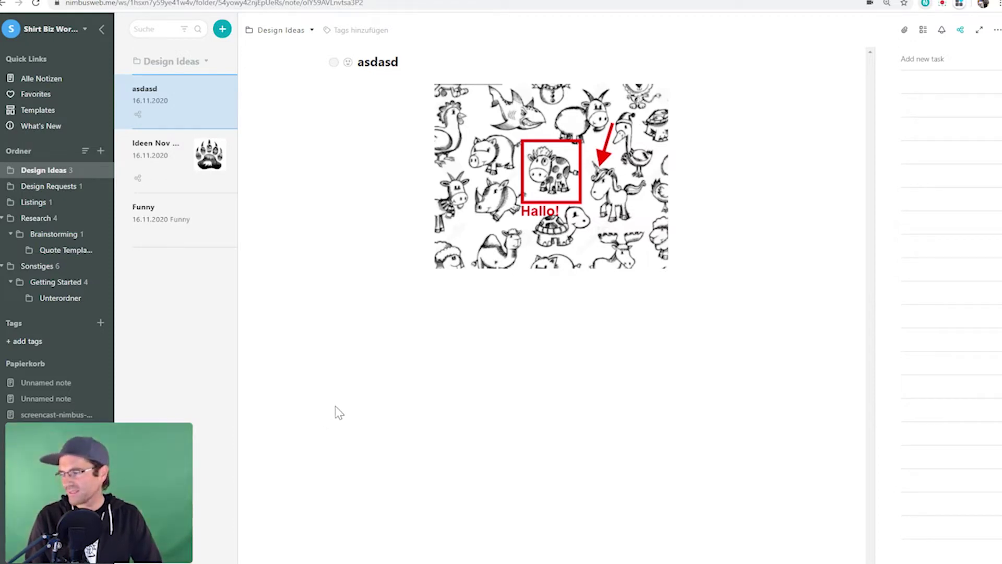
pyautogui.moveTo(66, 516); pyautogui.dragTo(855, 521)
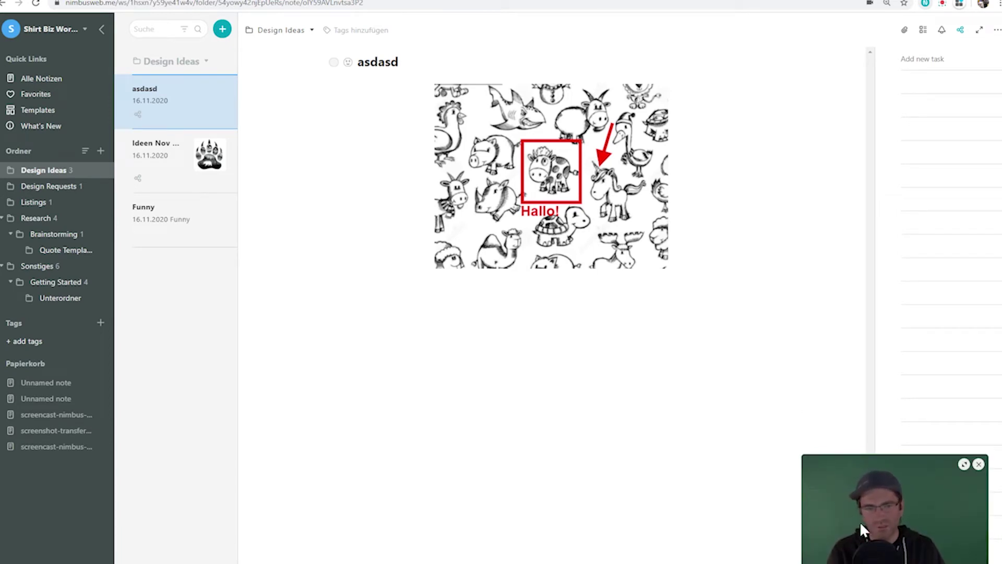
pyautogui.moveTo(821, 508); pyautogui.dragTo(829, 478)
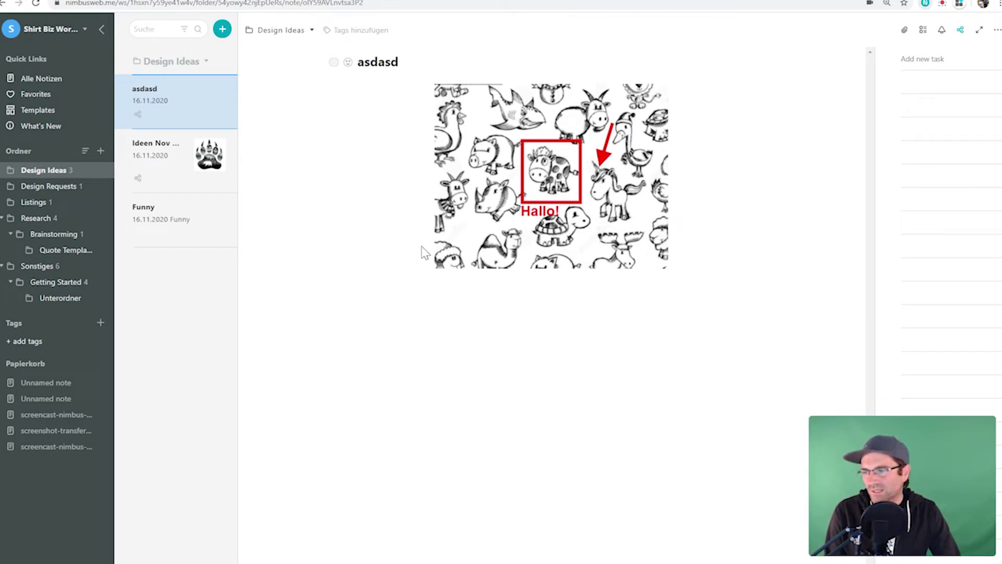
# During the recording, draw a red rectangle around the rooster and a second mark towards the image's lower-left corner
pyautogui.moveTo(421, 84)
pyautogui.mouseDown()
pyautogui.moveTo(684, 272)
pyautogui.moveTo(472, 169)
pyautogui.mouseUp()
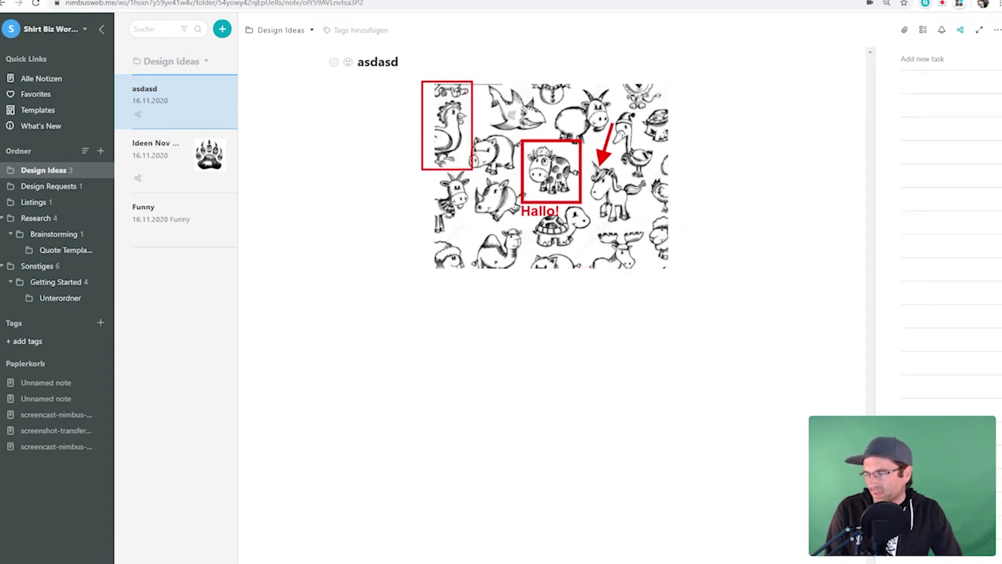
pyautogui.moveTo(331, 356); pyautogui.dragTo(434, 270)
pyautogui.moveTo(906, 501)
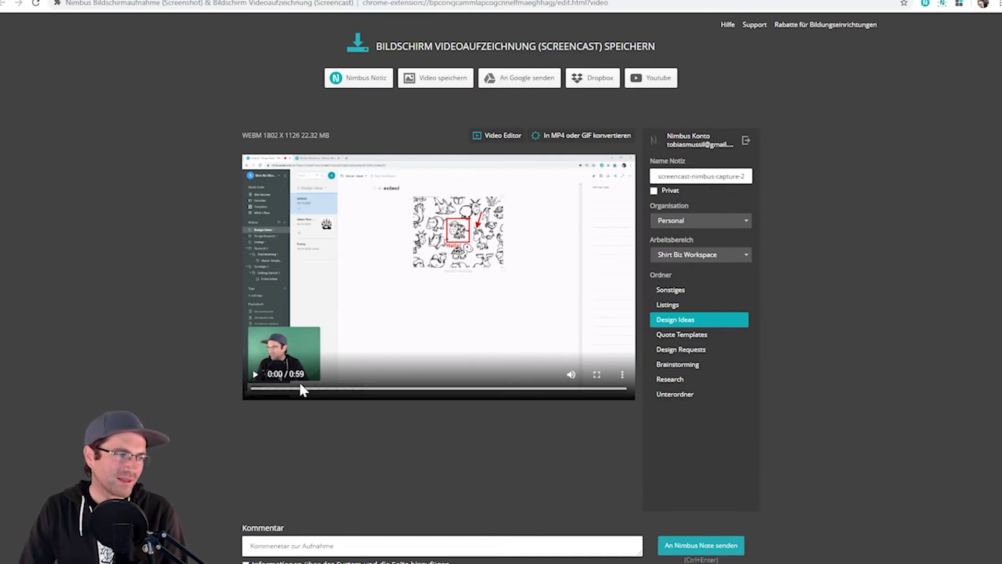
# Play back part of the finished screencast, pause it, and send it to the Design Ideas folder in Nimbus Note
pyautogui.click(254, 375)
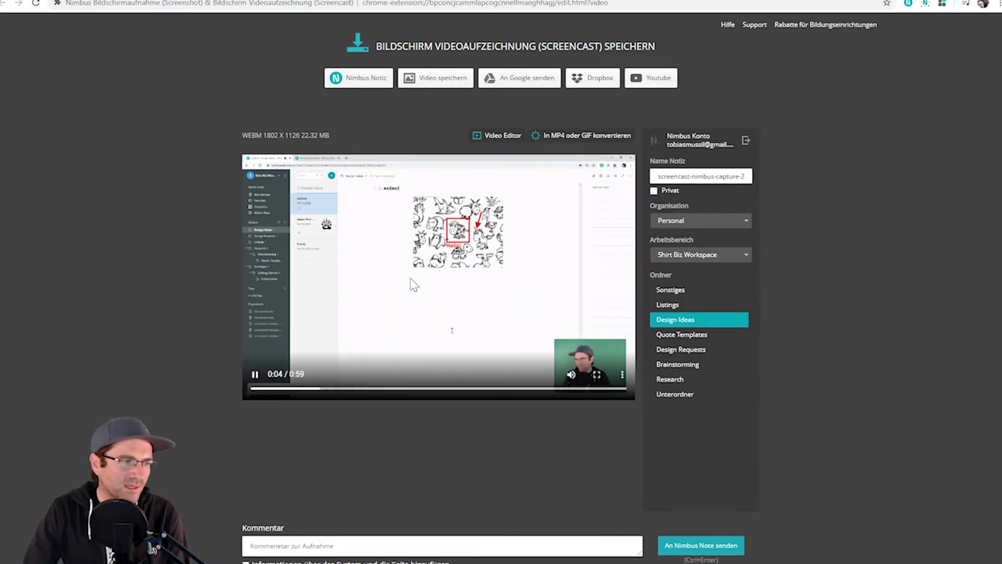
pyautogui.click(258, 380)
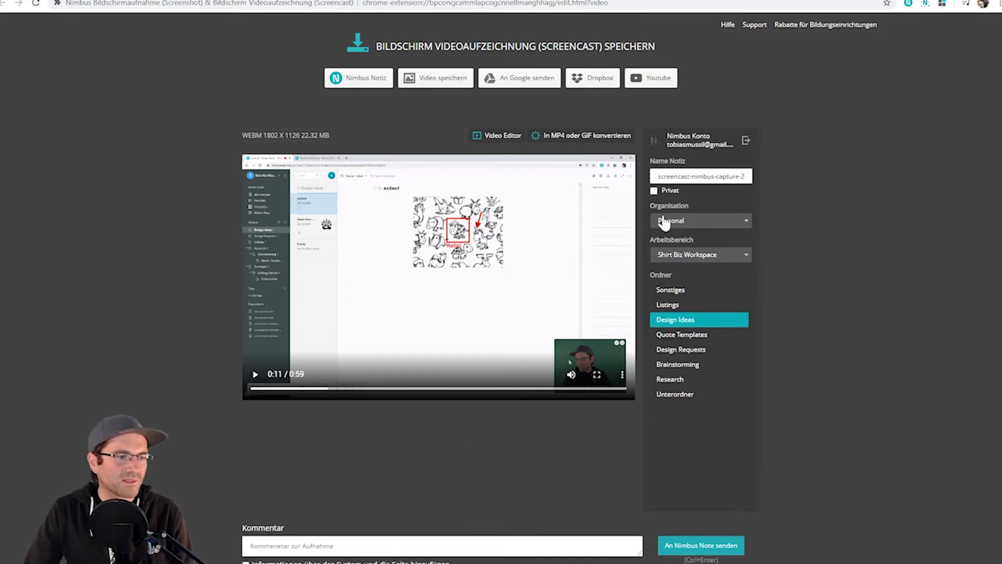
pyautogui.click(700, 545)
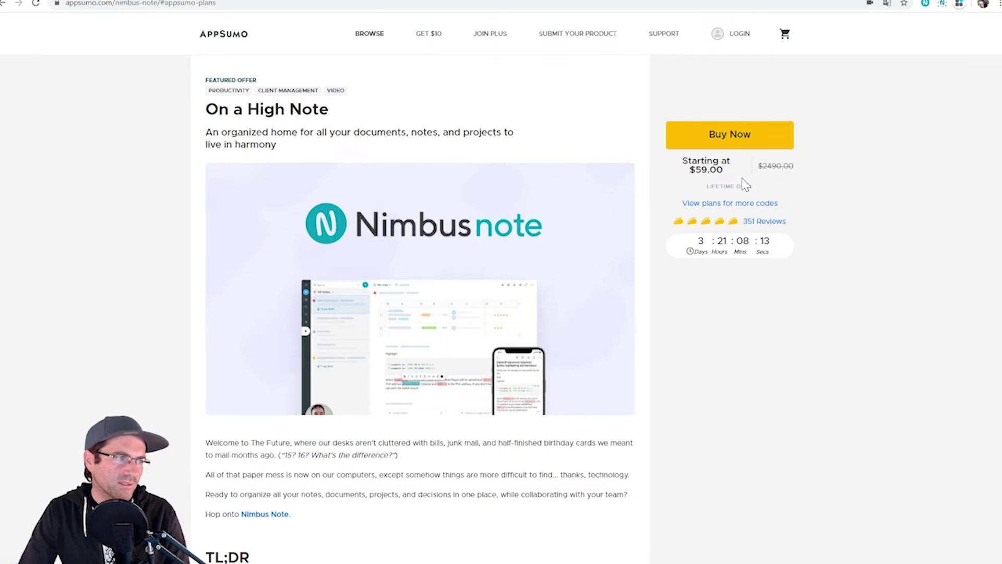
# Examine the starting price and remaining deal time of the AppSumo Nimbus Note offer, and view its plans and features
pyautogui.moveTo(687, 170); pyautogui.dragTo(724, 171)
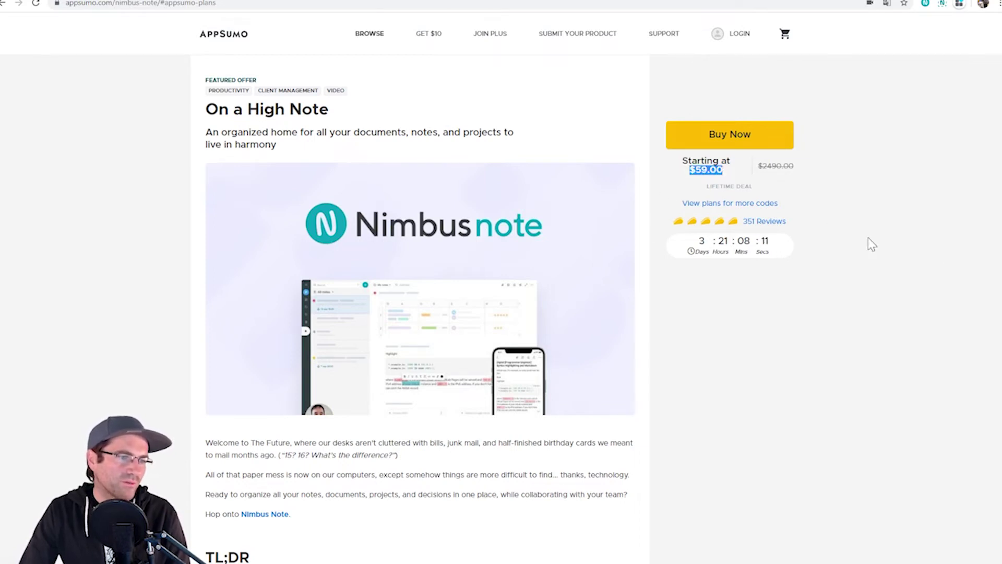
pyautogui.moveTo(662, 244); pyautogui.dragTo(788, 246)
pyautogui.click(804, 286)
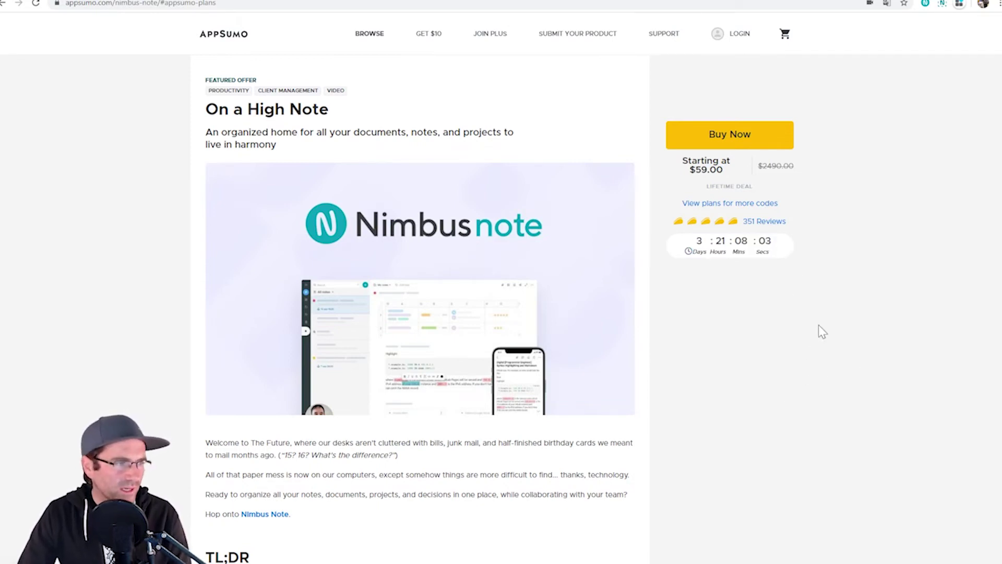
pyautogui.click(730, 204)
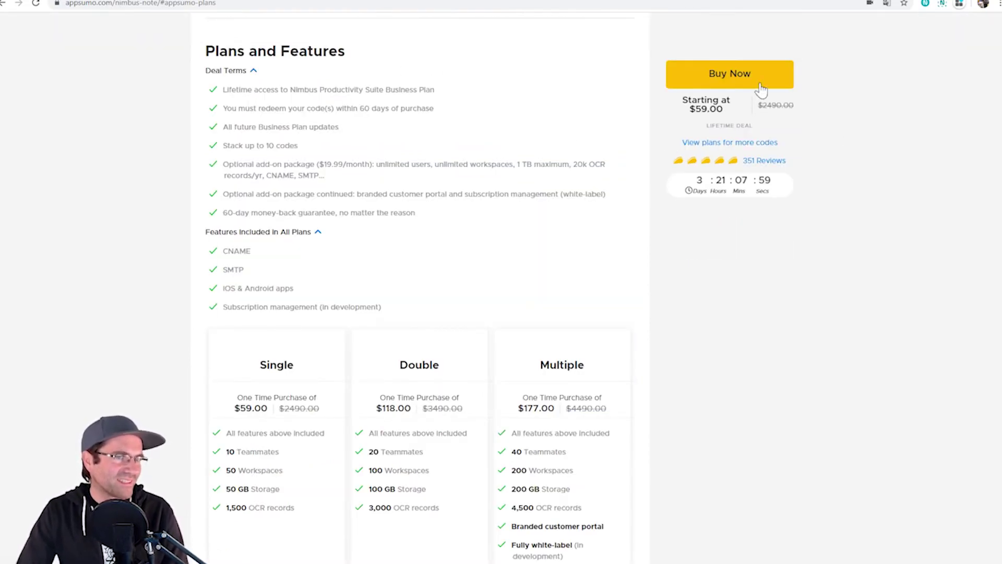
# Capture a selected area of about 826 x 996 px covering the Plans and Features section and open it for editing
pyautogui.click(943, 4)
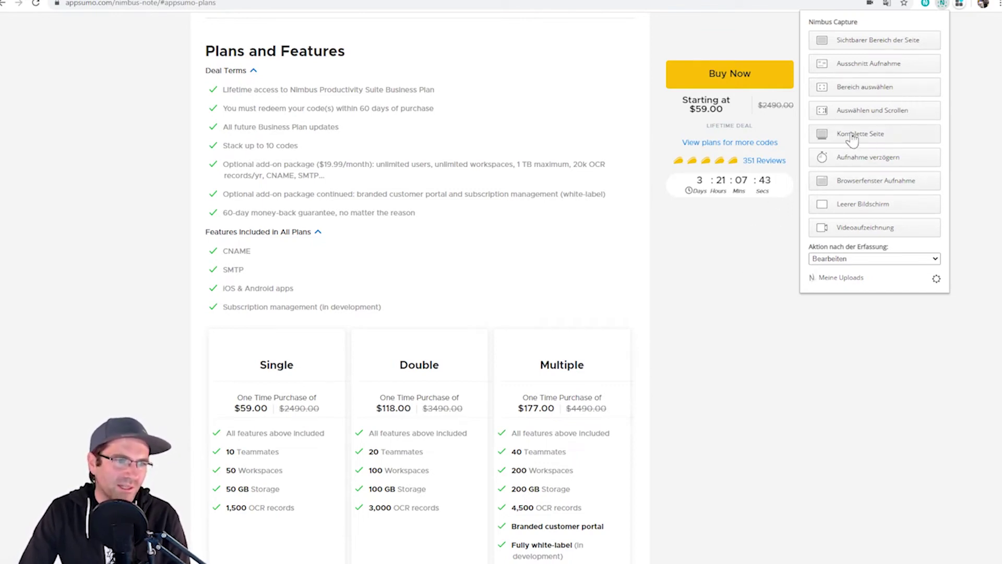
pyautogui.click(870, 84)
pyautogui.moveTo(200, 40)
pyautogui.mouseDown()
pyautogui.moveTo(566, 412)
pyautogui.moveTo(624, 563)
pyautogui.moveTo(652, 563)
pyautogui.moveTo(629, 557)
pyautogui.mouseUp()
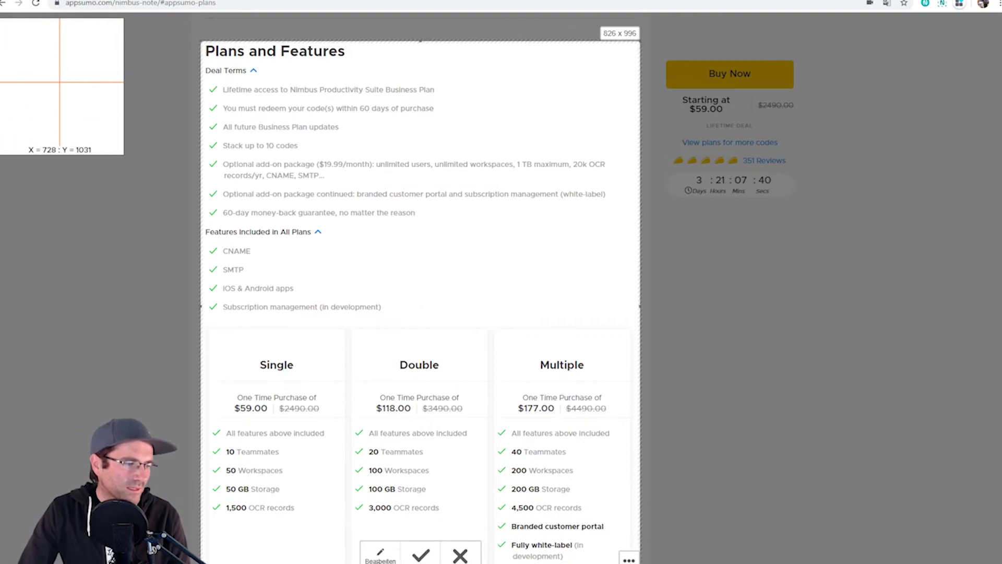
pyautogui.click(380, 554)
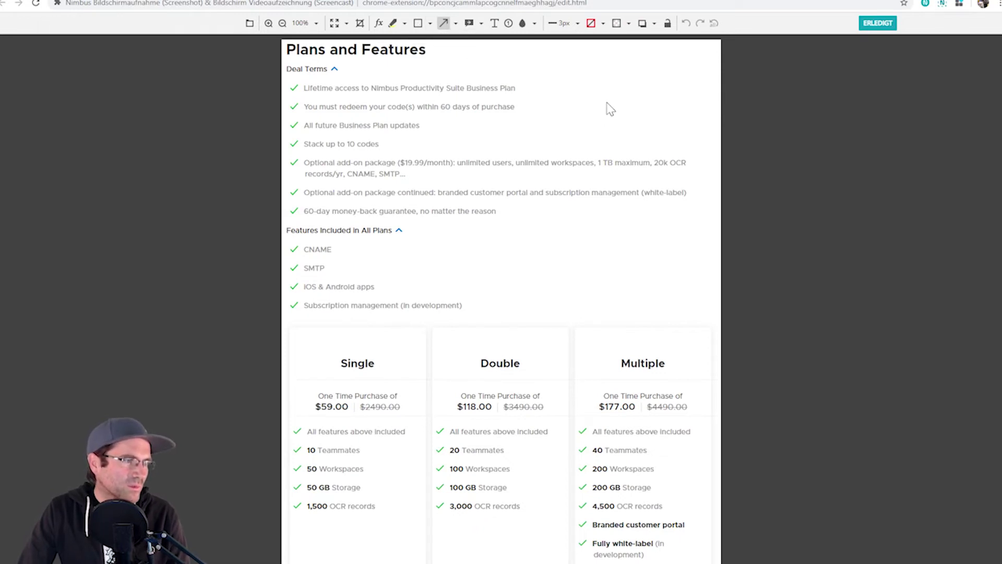
# Draw red arrows pointing at the lifetime Business Plan access, the future Business Plan updates and the CNAME lines
pyautogui.moveTo(596, 91); pyautogui.dragTo(521, 88)
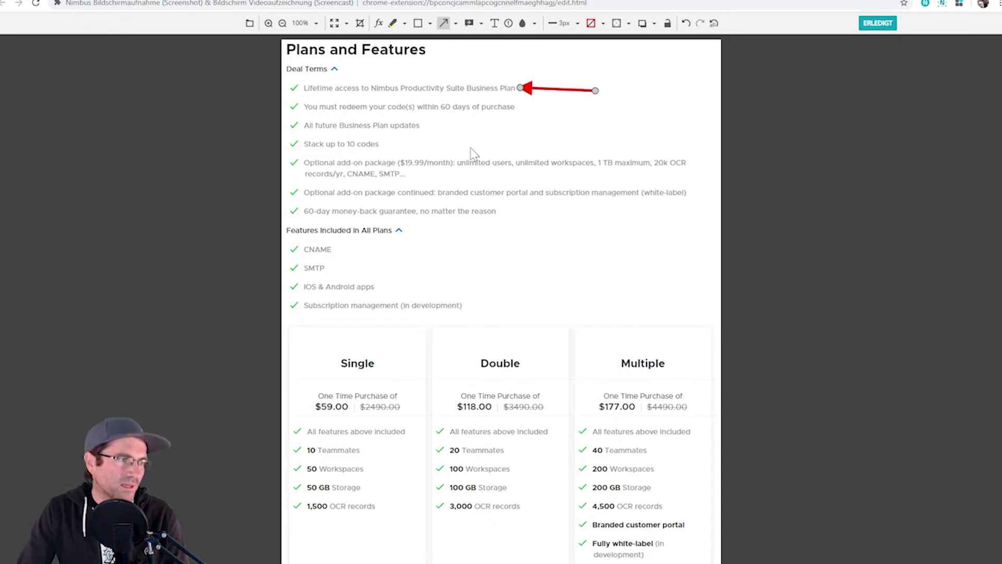
pyautogui.moveTo(488, 127); pyautogui.dragTo(423, 125)
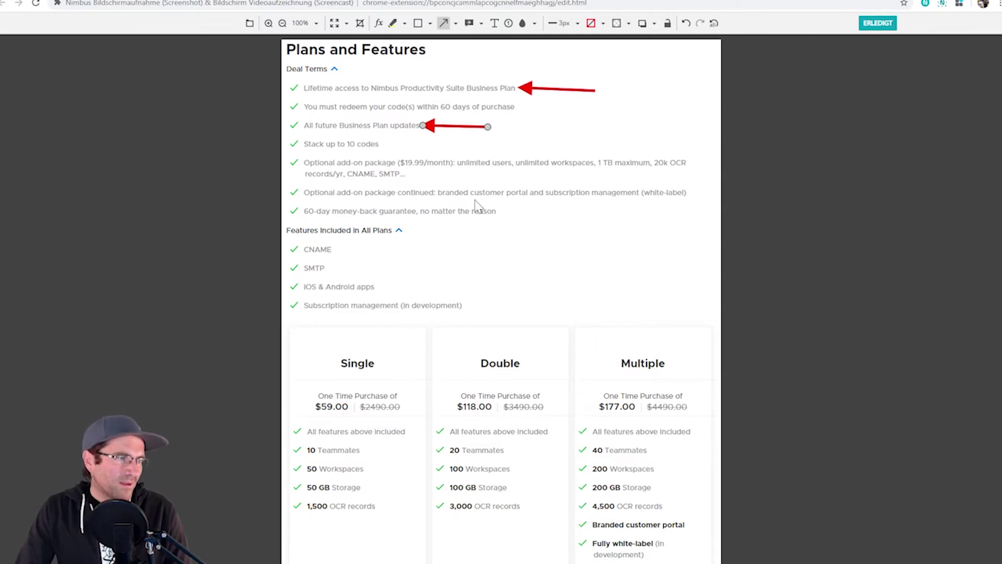
pyautogui.moveTo(429, 251); pyautogui.dragTo(341, 250)
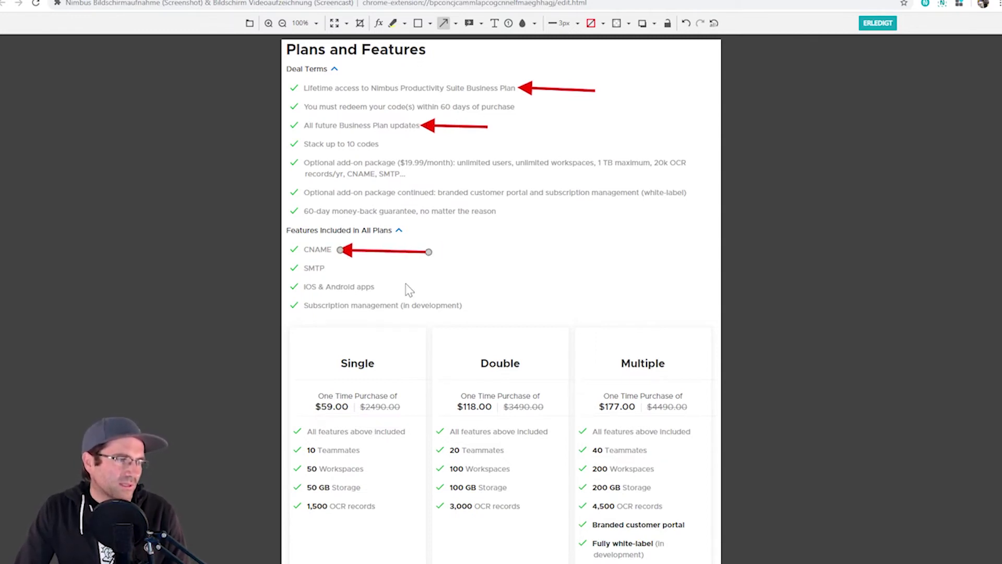